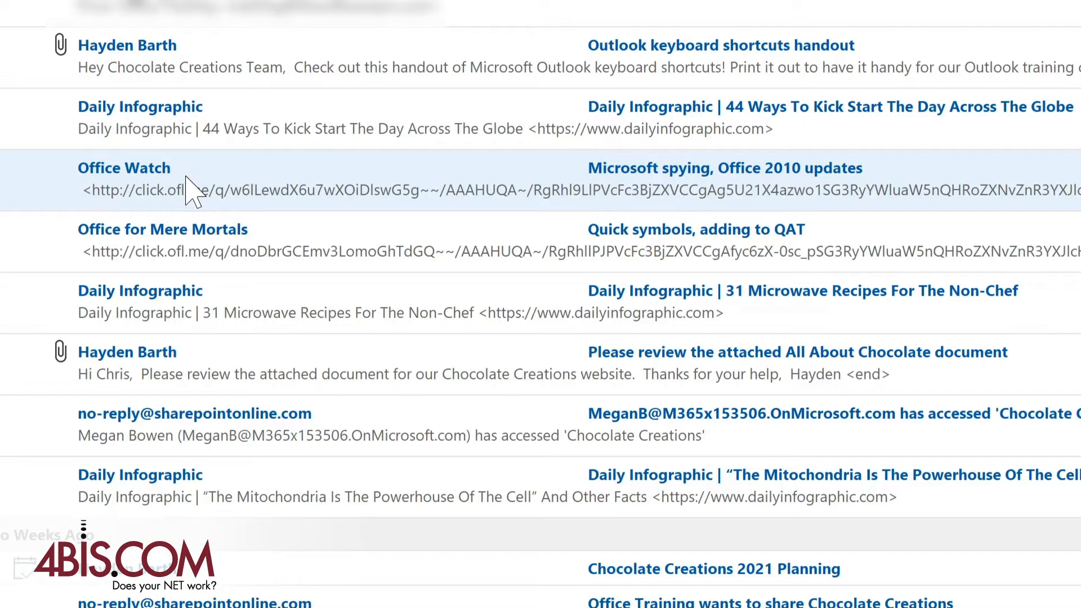
# Start a new rule from the selected Office Watch message, with mail from that sender as the condition.
pyautogui.rightClick(195, 175)
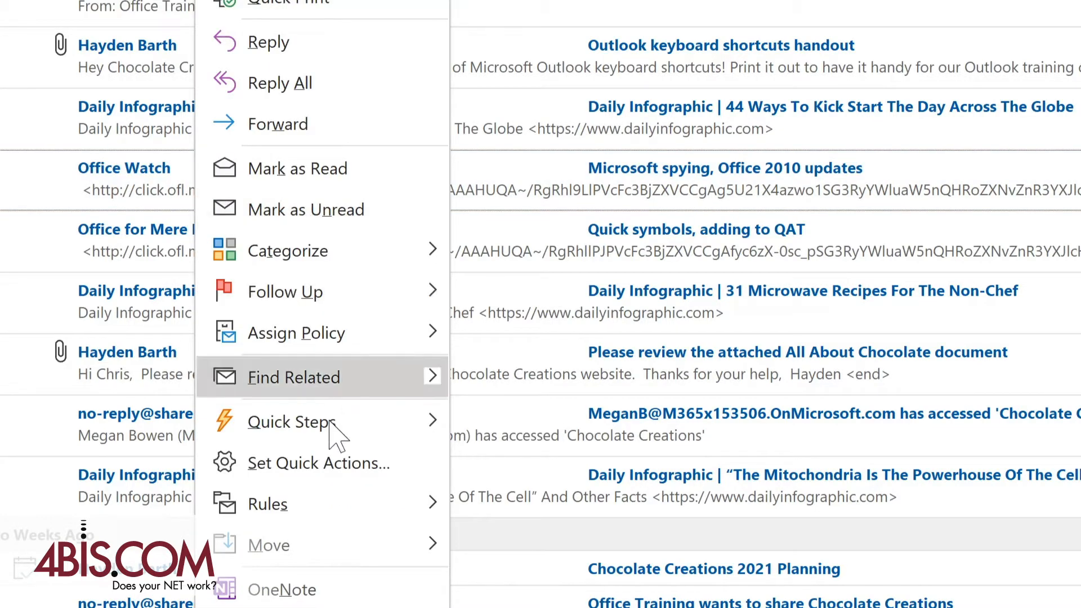
pyautogui.moveTo(333, 495)
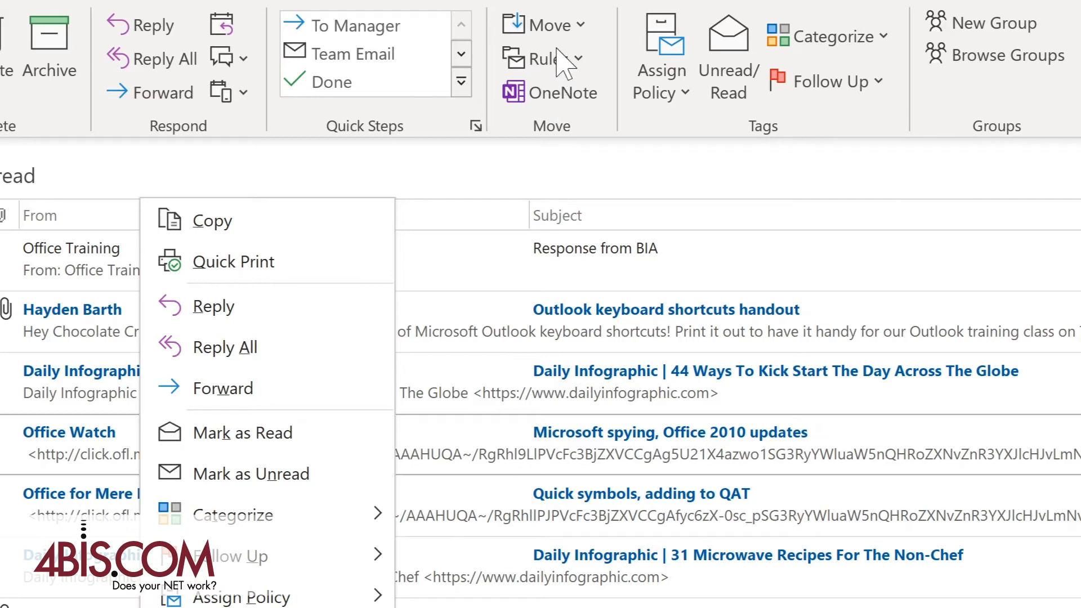
pyautogui.click(572, 64)
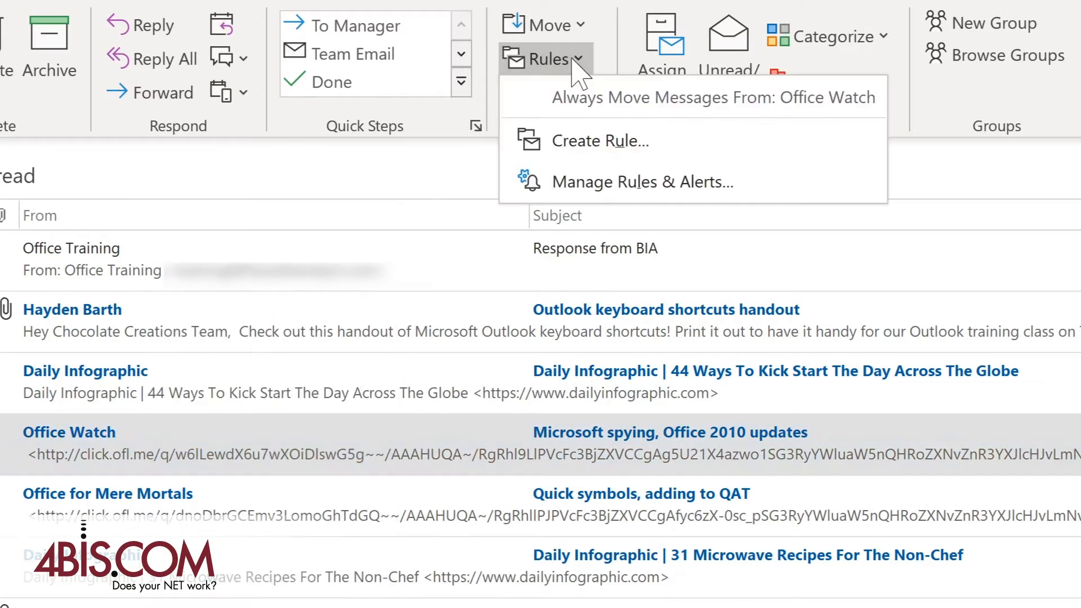
pyautogui.click(565, 129)
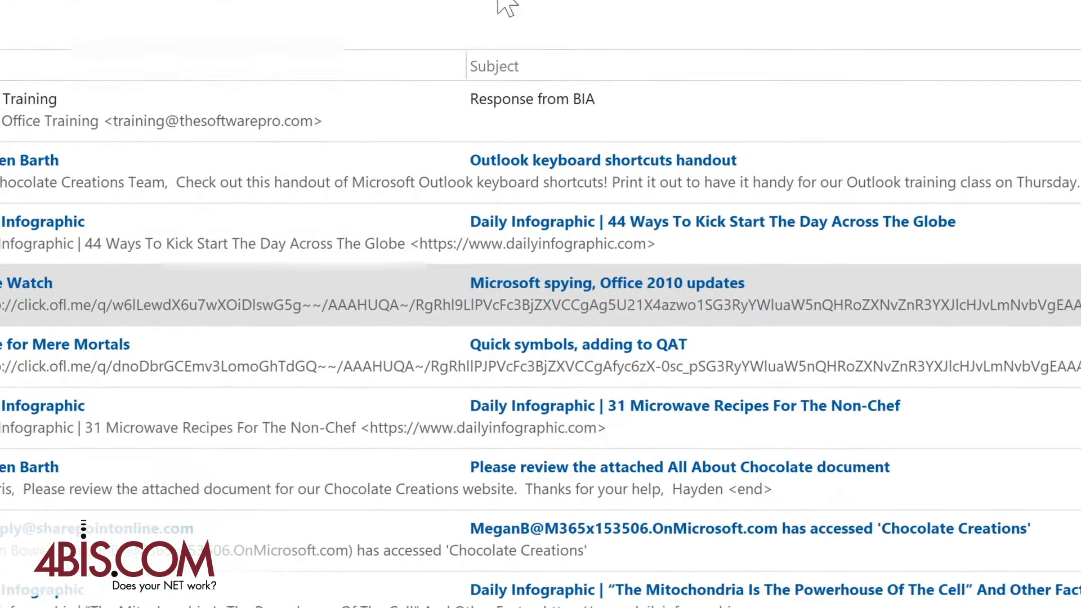
pyautogui.click(268, 185)
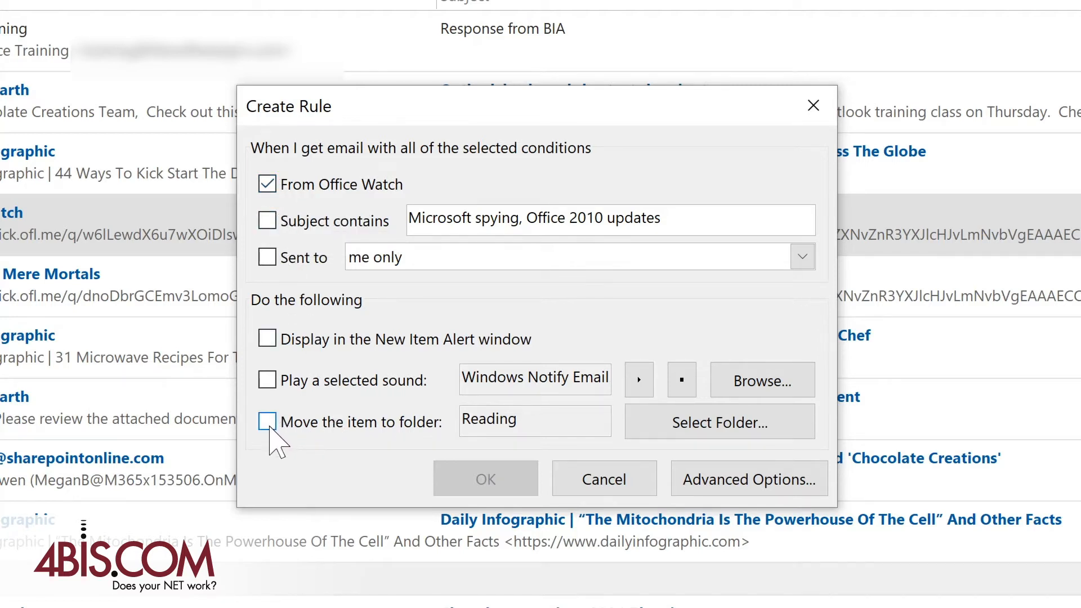
# Set the rule to move matching items to the Tech Newsletters folder under Inbox.
pyautogui.click(267, 423)
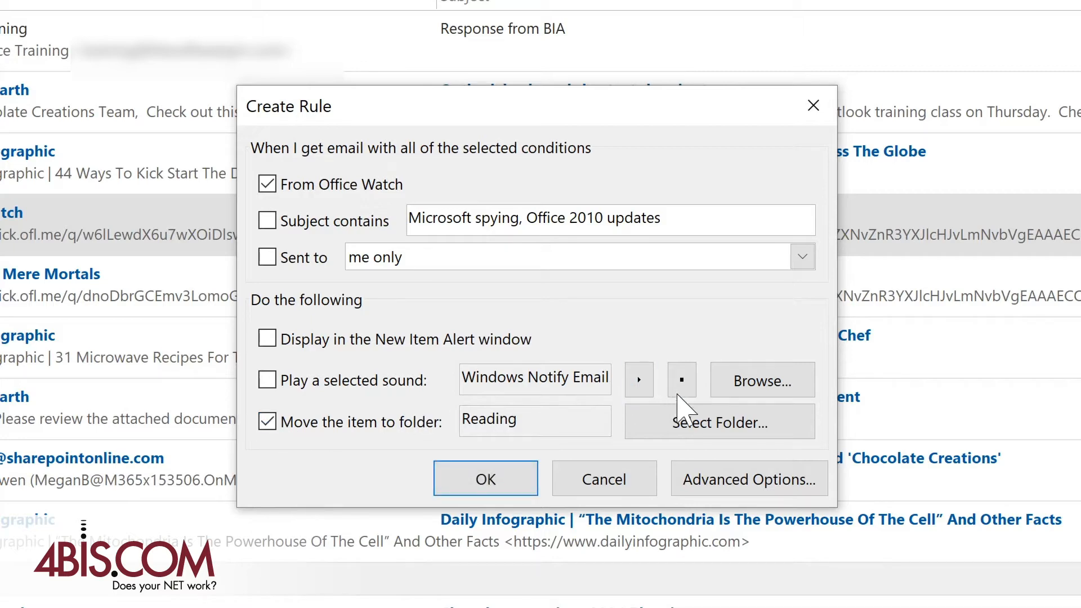
pyautogui.click(699, 425)
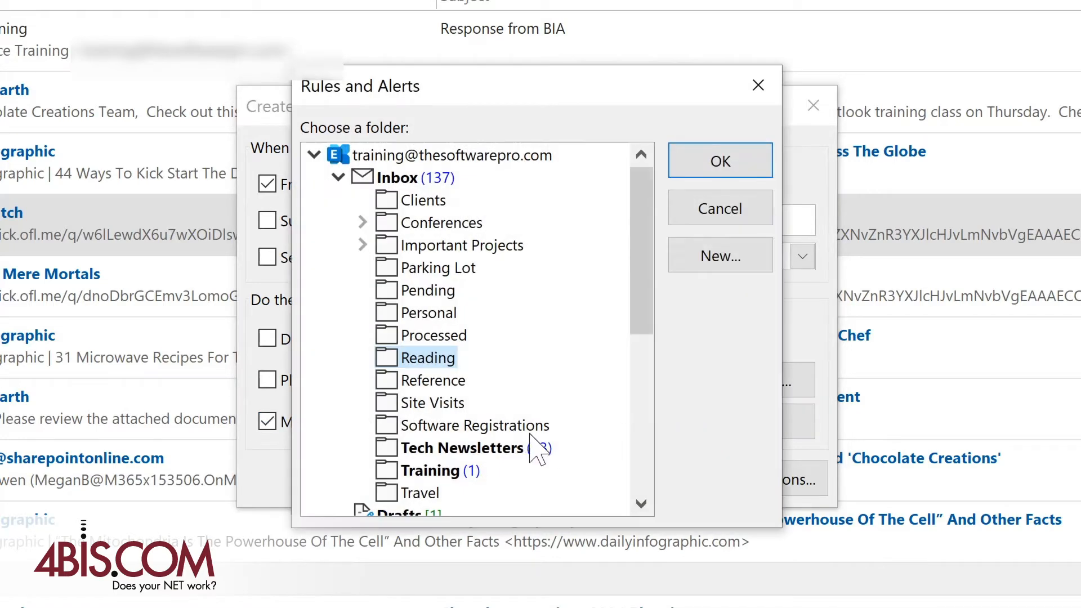
pyautogui.click(434, 447)
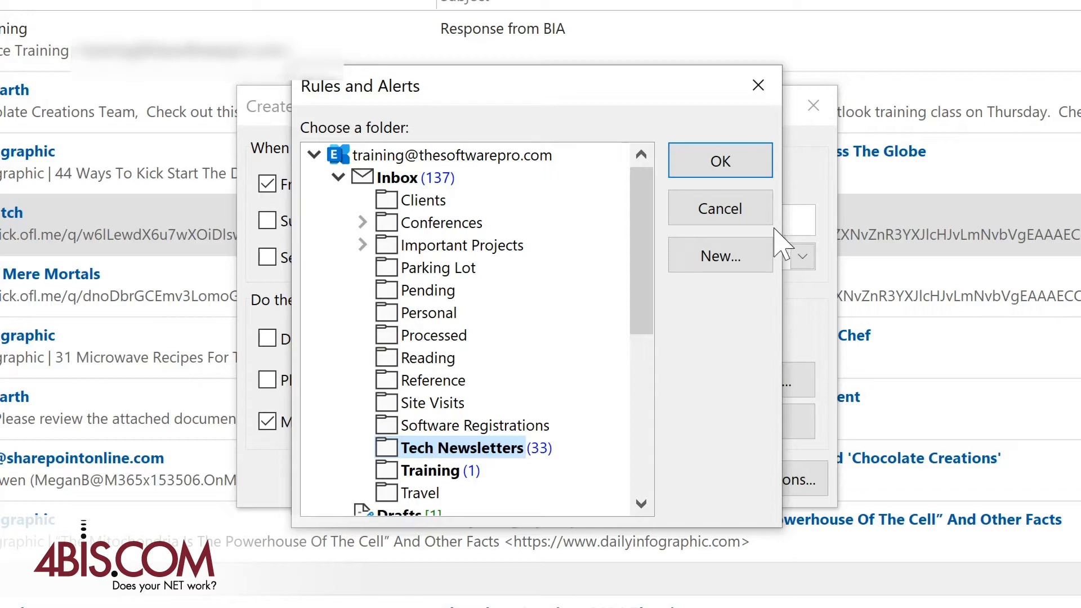
pyautogui.click(733, 161)
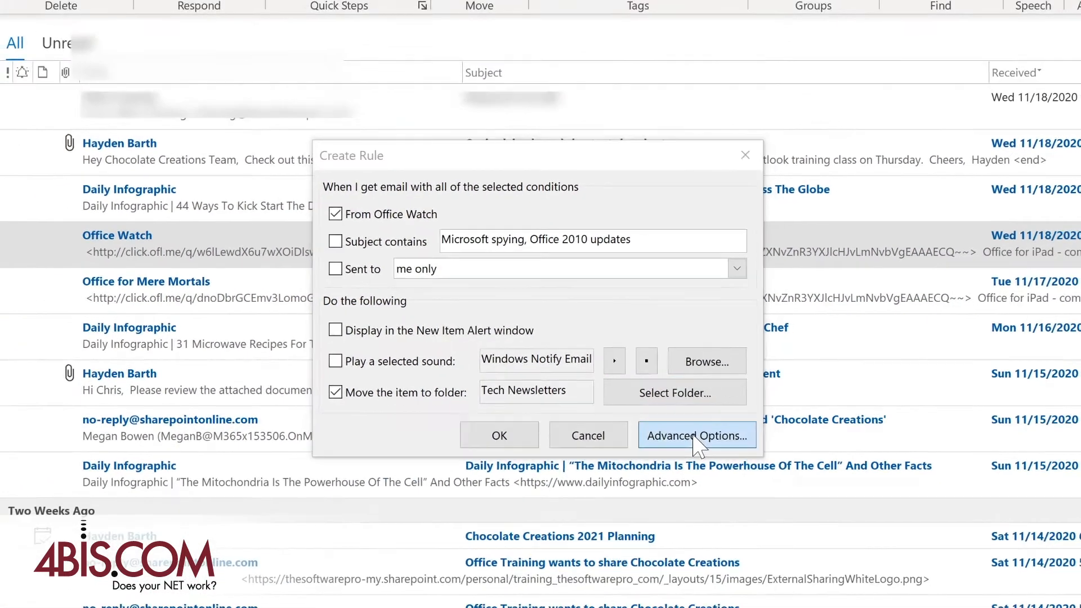
# Keep the rule's advanced conditions, actions and exceptions as they are, and finish it so it also runs now on messages already in Inbox.
pyautogui.click(742, 480)
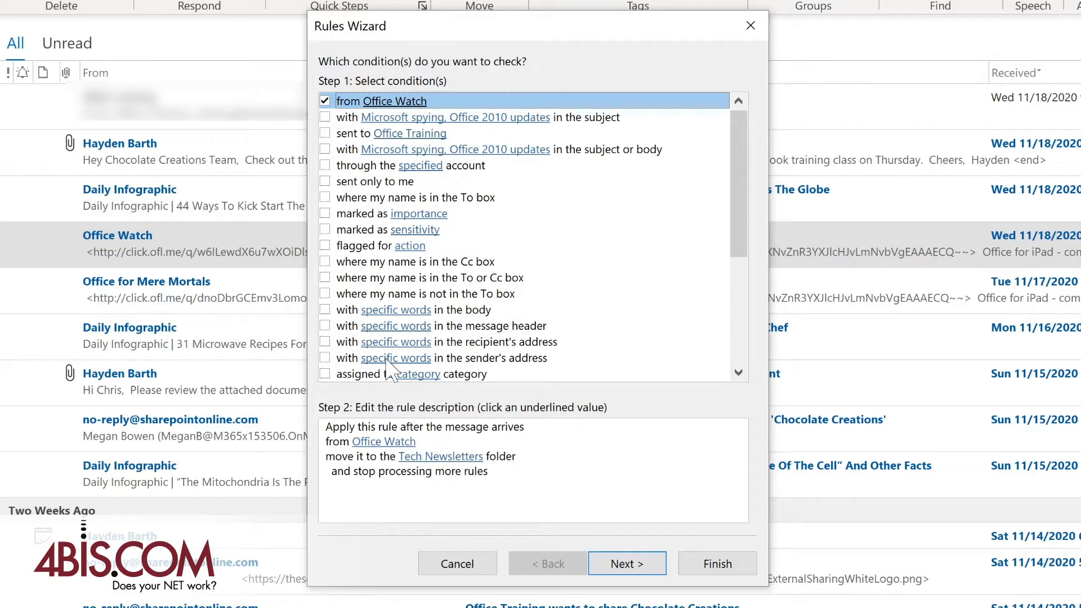
pyautogui.click(626, 564)
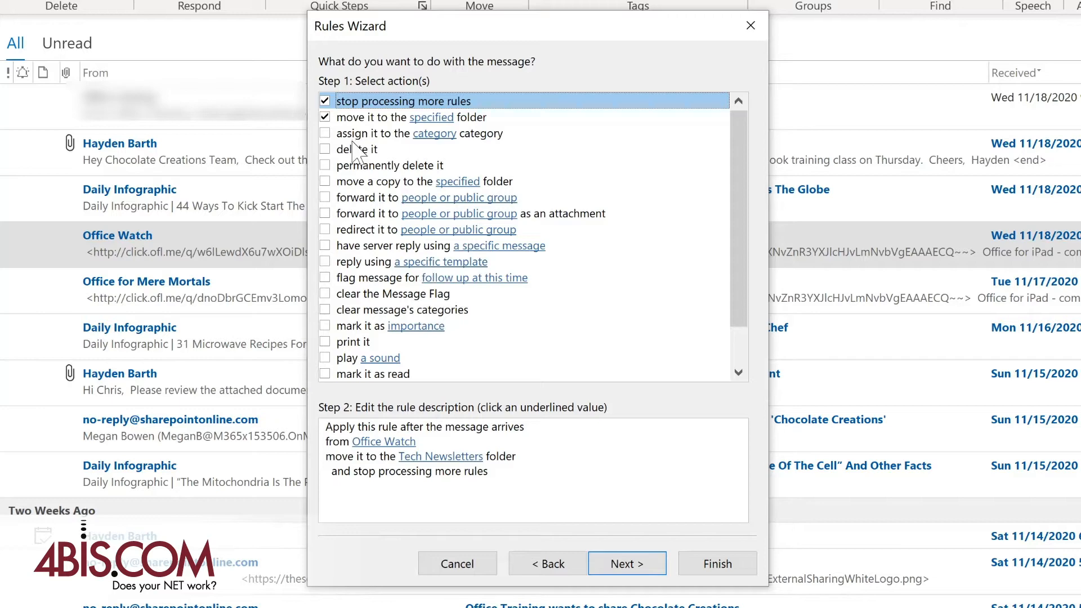
pyautogui.click(624, 569)
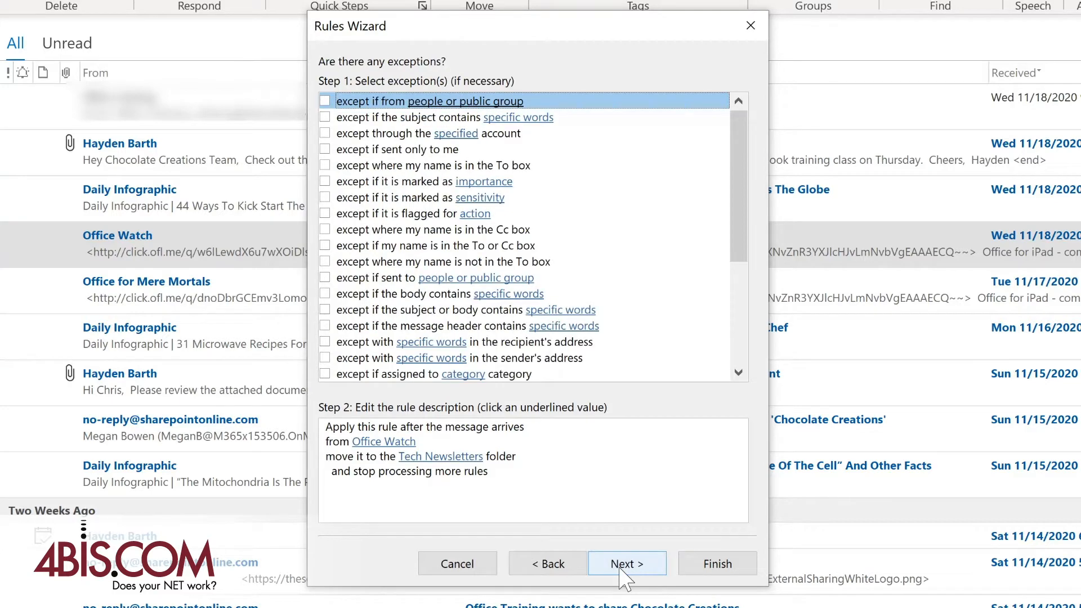
pyautogui.click(622, 568)
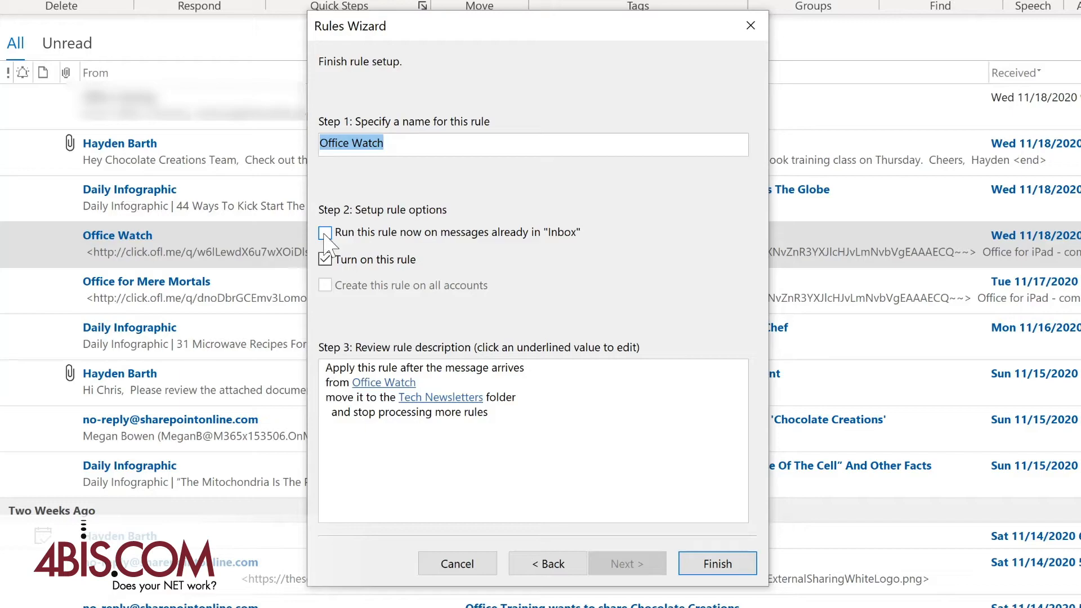
pyautogui.click(325, 233)
pyautogui.click(716, 563)
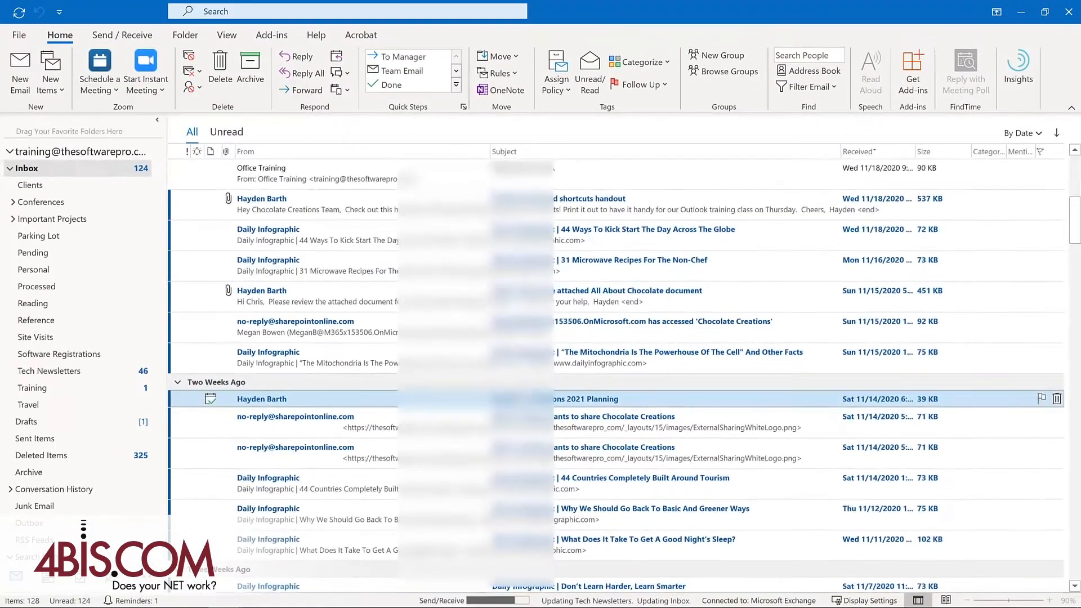
# View the messages in the Tech Newsletters folder and open the management of rules and alerts.
pyautogui.click(83, 380)
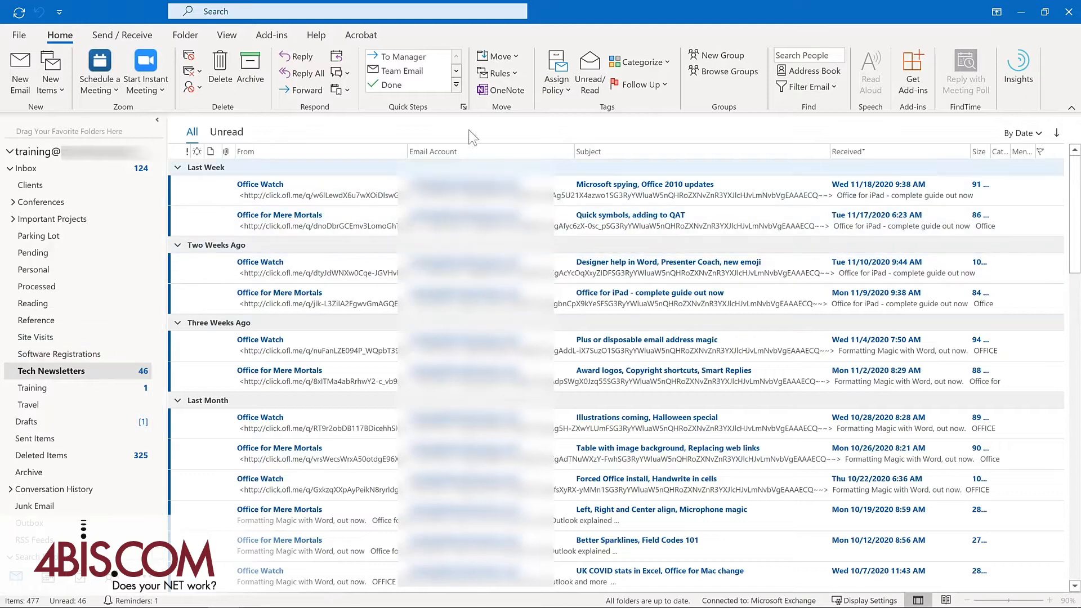
pyautogui.click(509, 76)
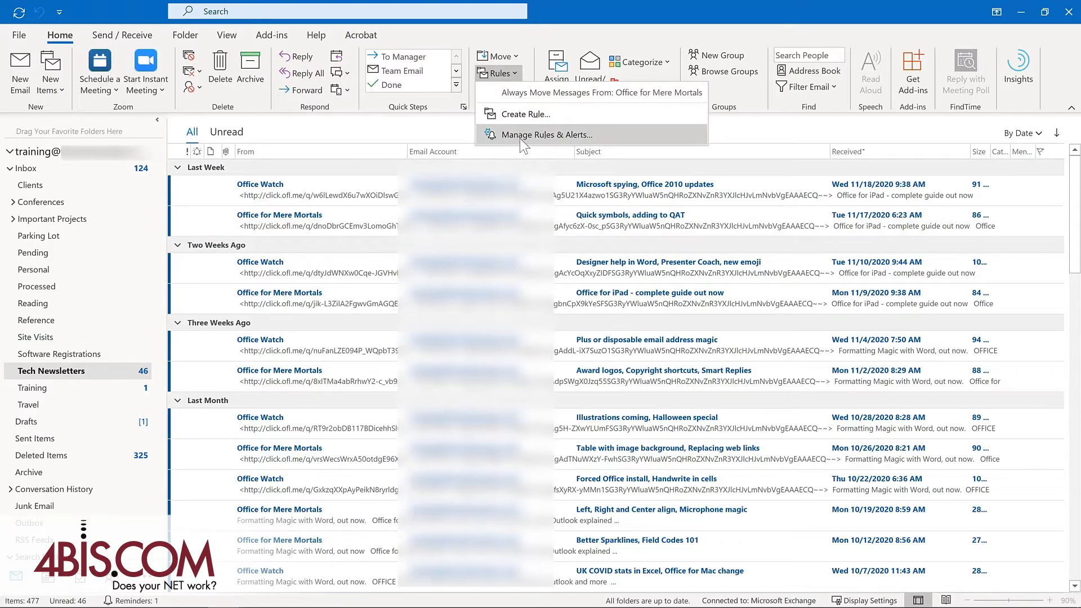
pyautogui.click(518, 134)
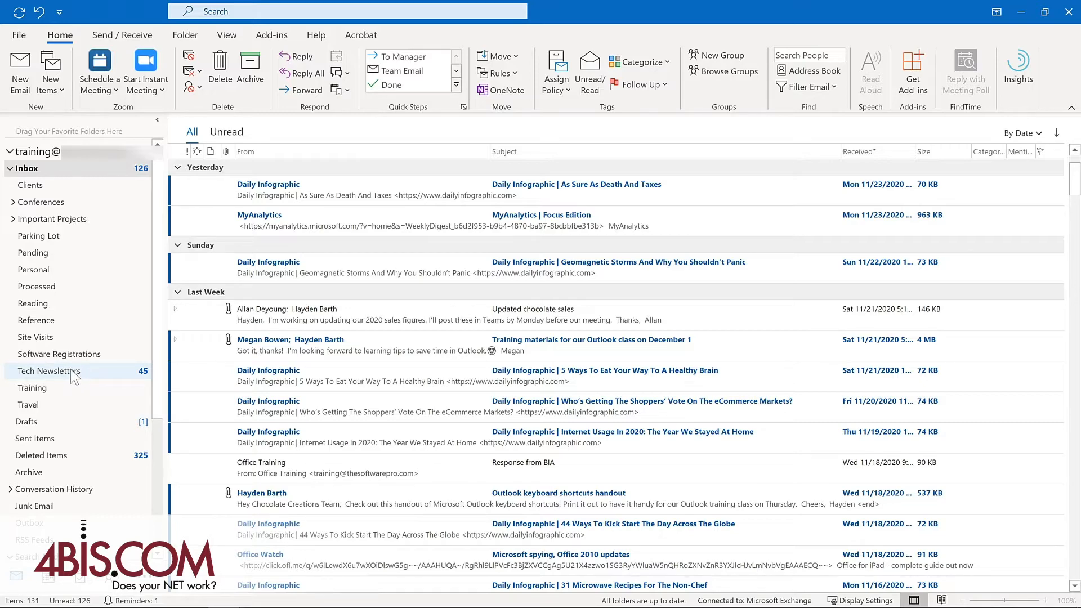
# Add the Tech Newsletters and Training folders to Favorites.
pyautogui.moveTo(73, 375); pyautogui.dragTo(72, 131)
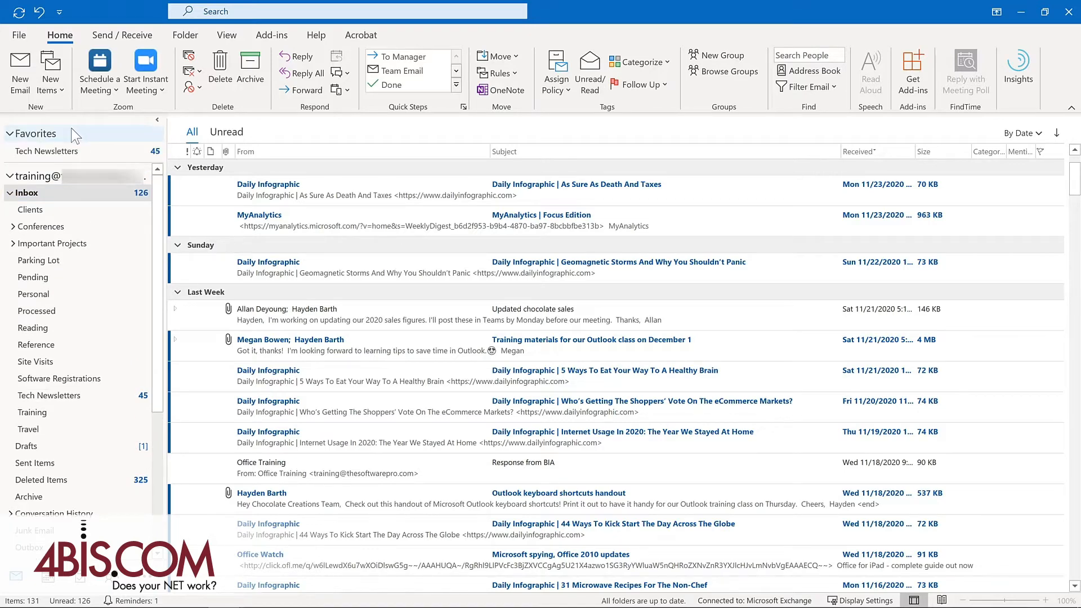
pyautogui.rightClick(55, 412)
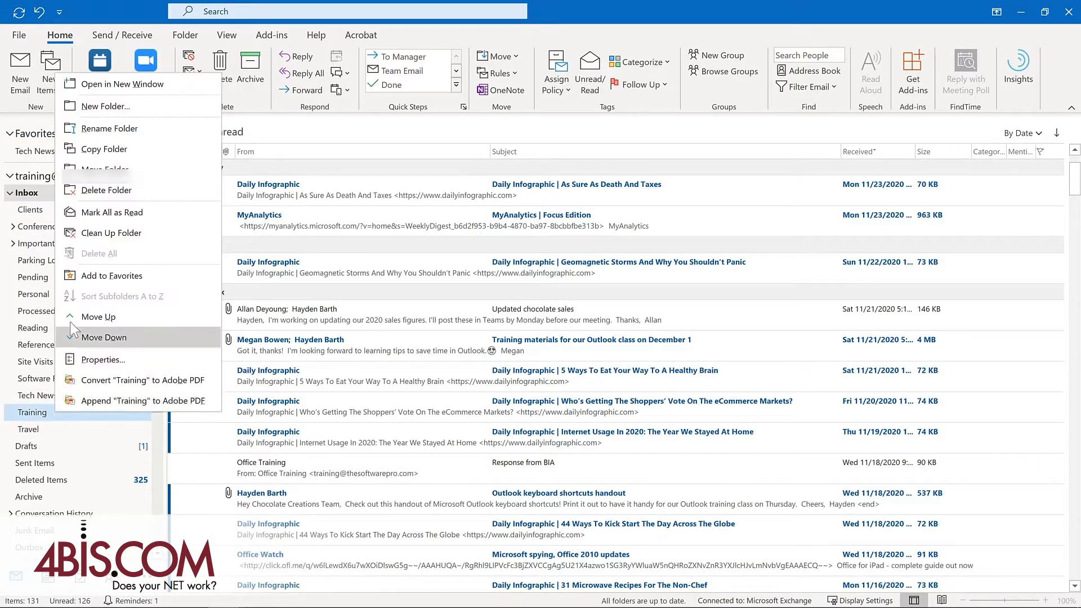
pyautogui.click(97, 275)
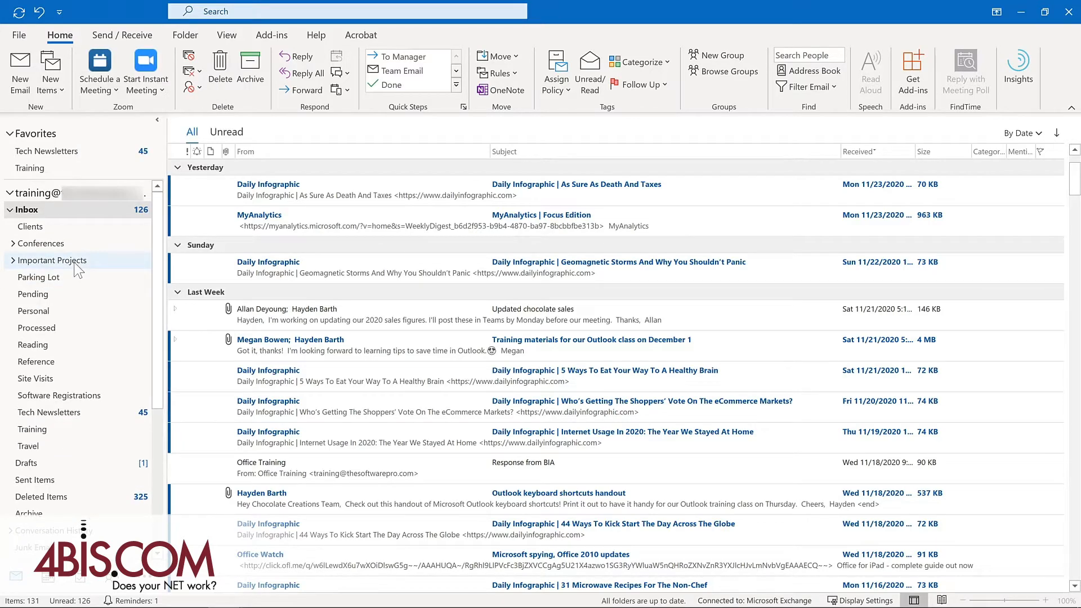
# Add the Important Projects folder to Favorites.
pyautogui.click(78, 262)
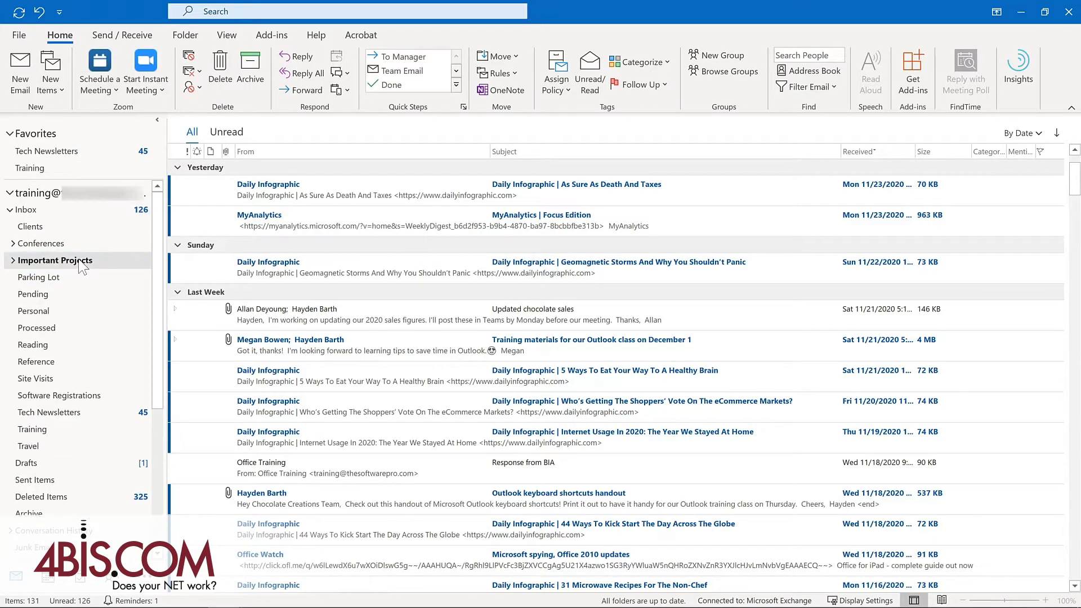
pyautogui.click(186, 36)
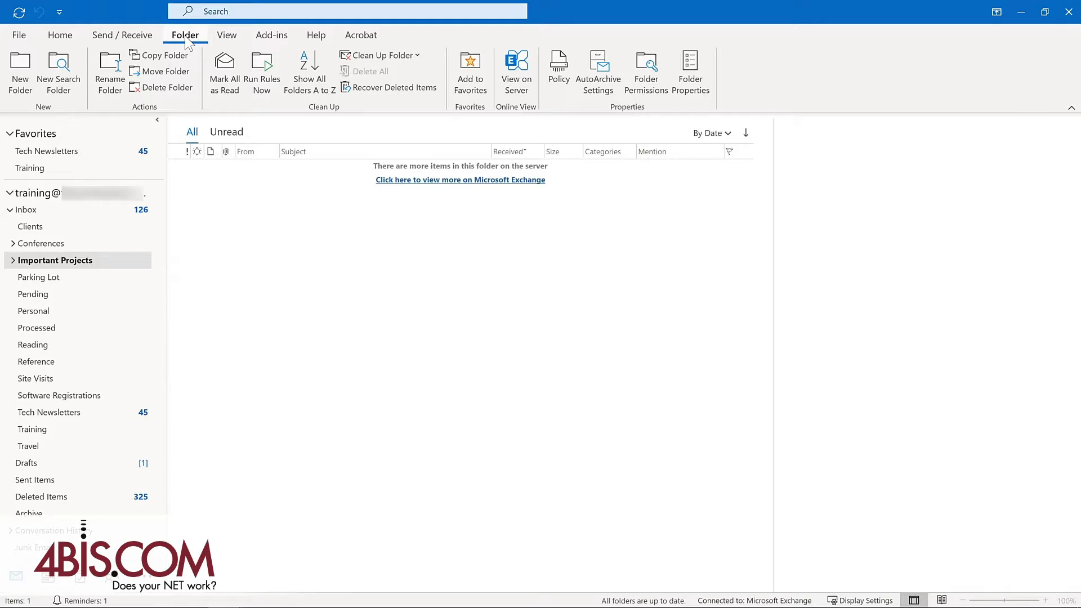
pyautogui.click(461, 76)
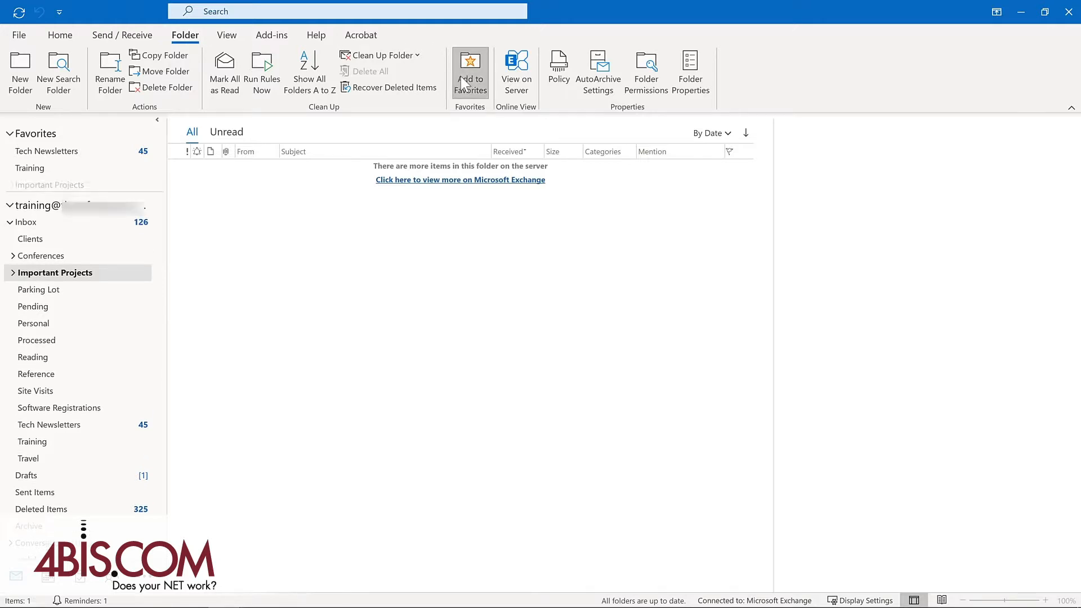
# Open Tech Newsletters from Favorites and move it to the end of the Favorites list, below Important Projects.
pyautogui.click(45, 152)
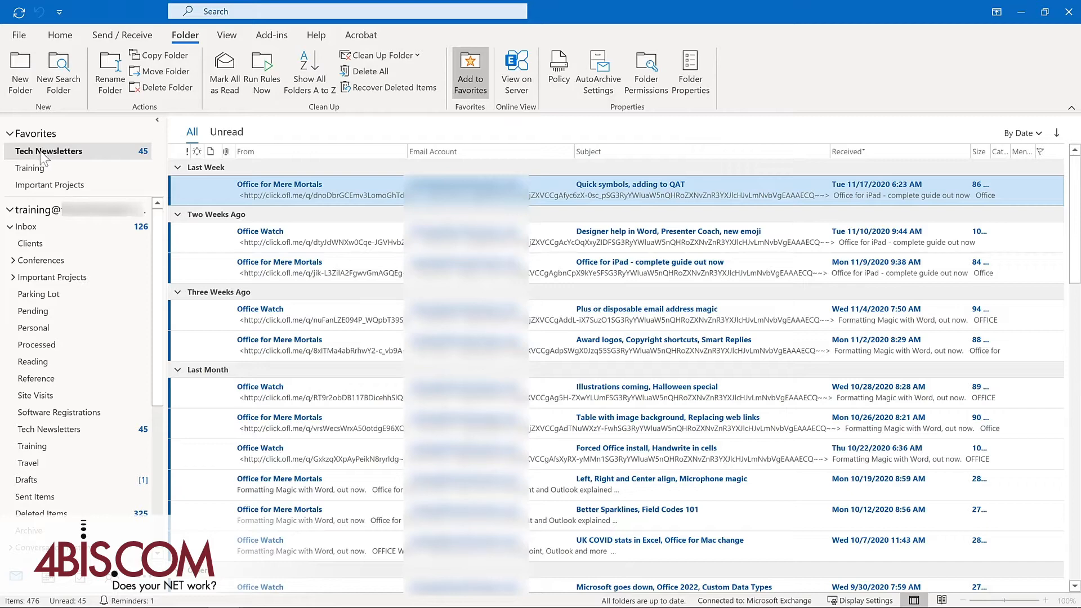
pyautogui.moveTo(41, 154); pyautogui.dragTo(43, 193)
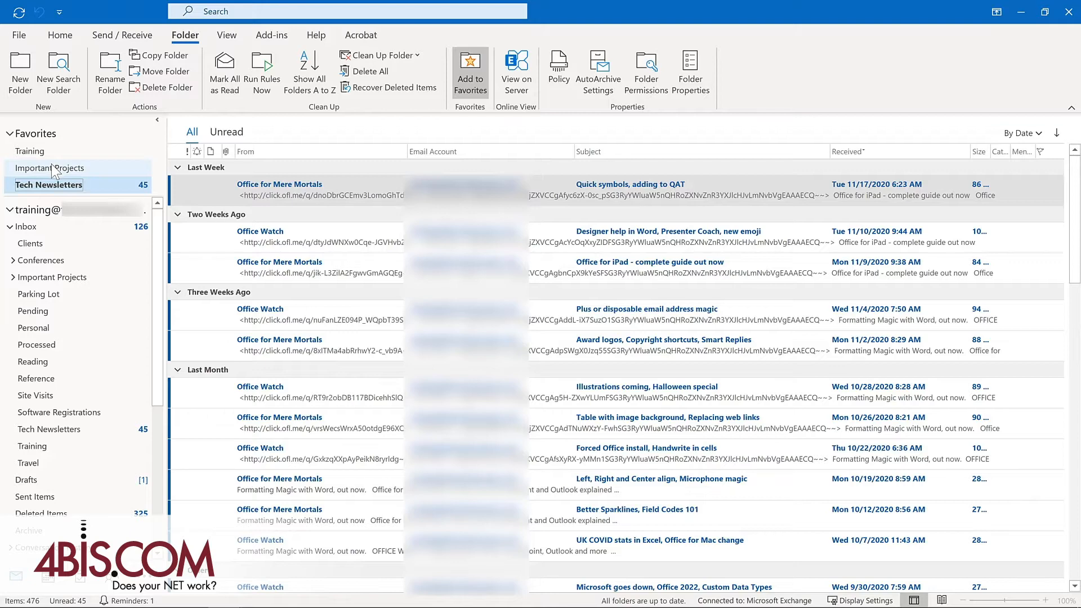
# Remove the Important Projects folder from Favorites.
pyautogui.rightClick(53, 169)
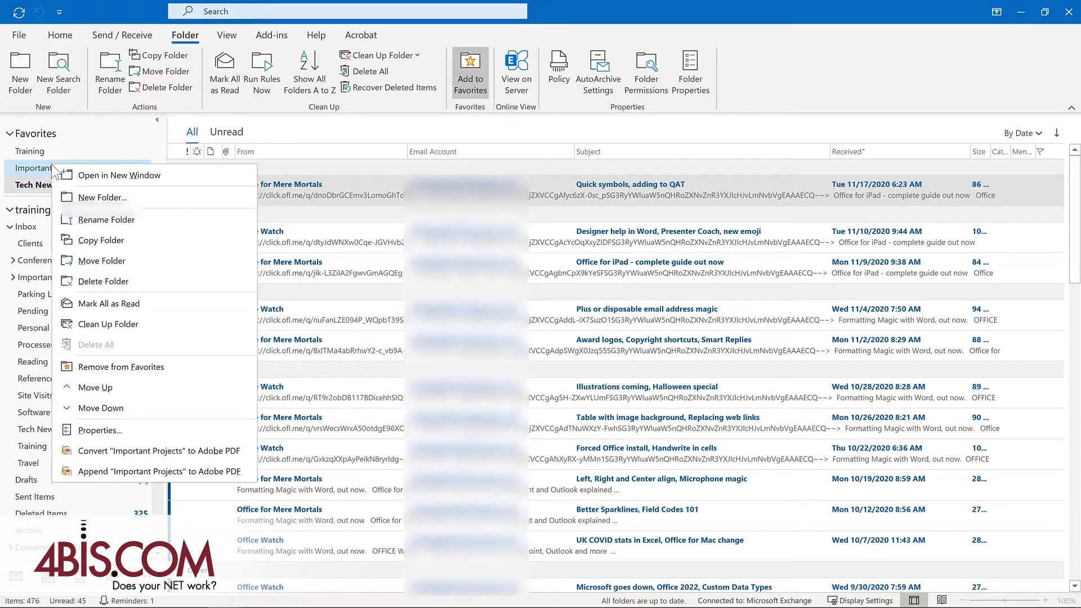
pyautogui.click(111, 367)
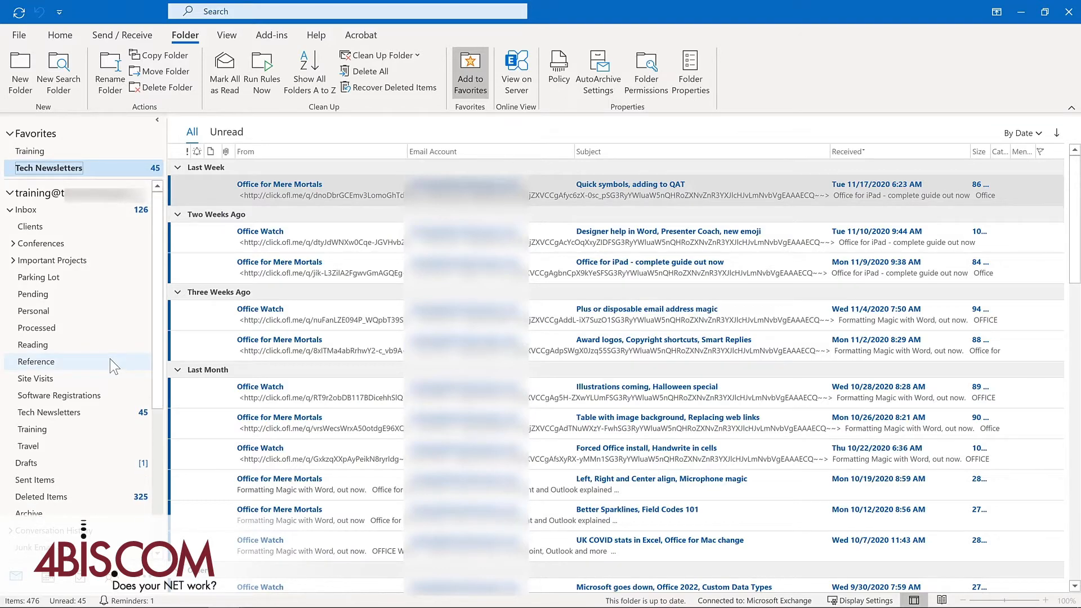
# Switch to the Inbox and move the Office Watch message "Microsoft spying, Office 2010 updates" into the favorite Tech Newsletters folder.
pyautogui.hotkey('ctrl', 'shift', 'i')
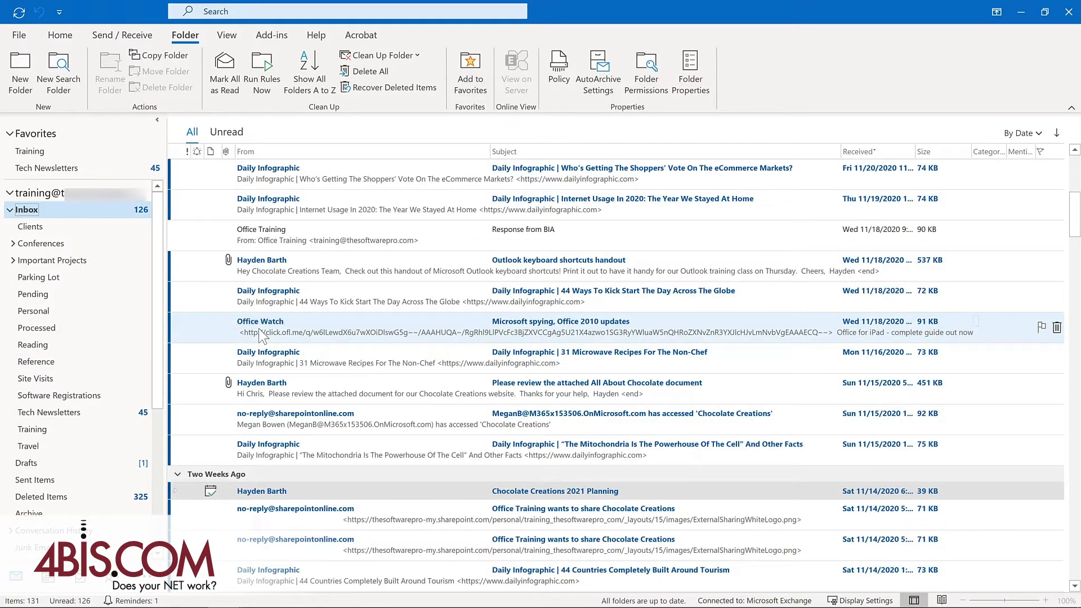
pyautogui.moveTo(261, 336); pyautogui.dragTo(90, 178)
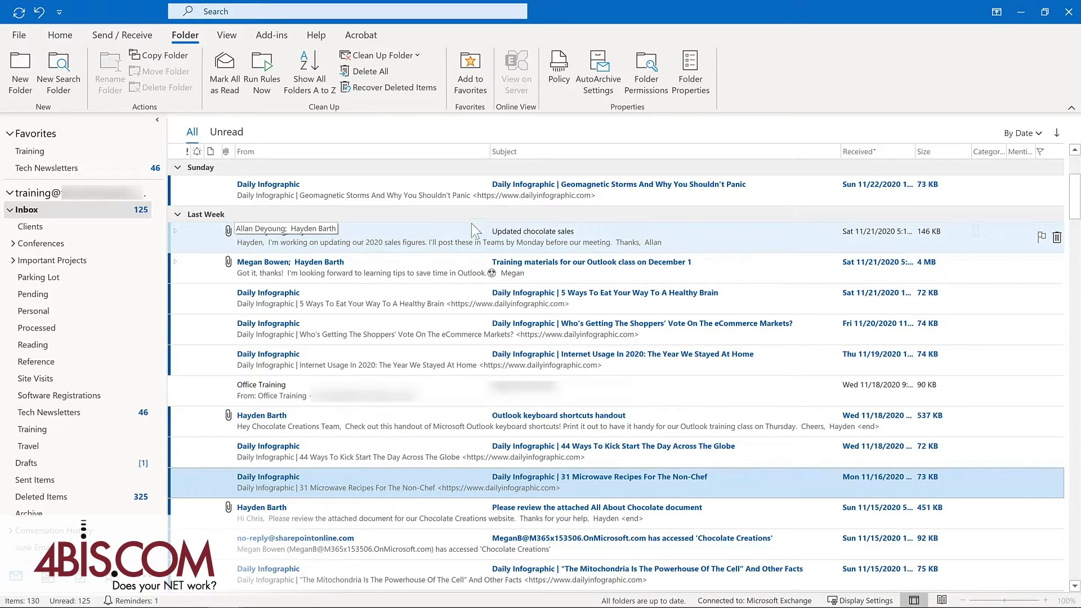
# Flag the "Updated chocolate sales" message for follow-up with a reminder, setting its start date to Monday, November 30, 2020.
pyautogui.click(1041, 237)
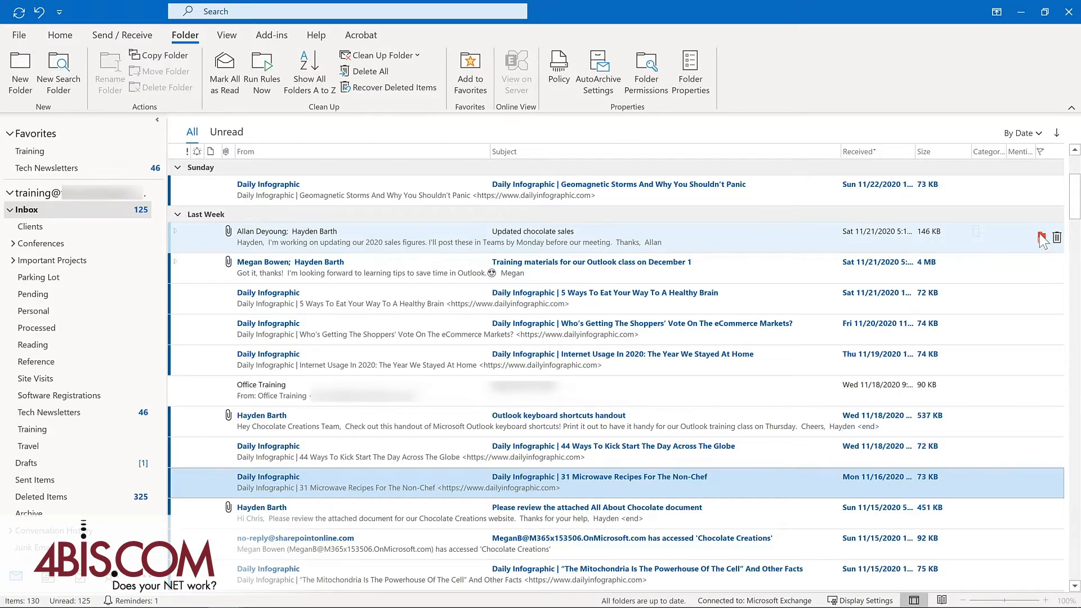
pyautogui.rightClick(1041, 237)
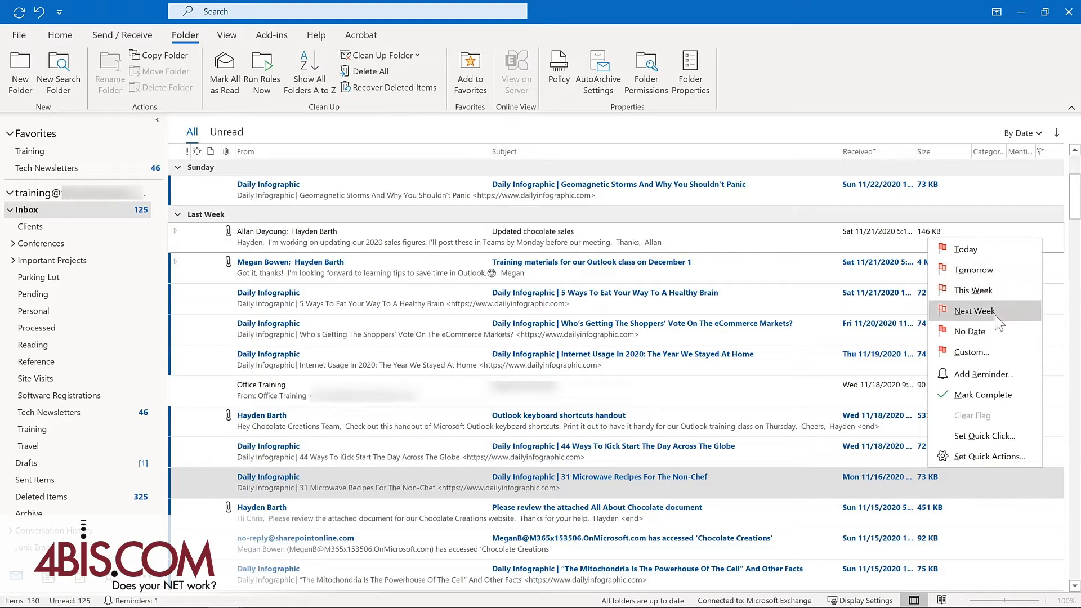
pyautogui.click(983, 371)
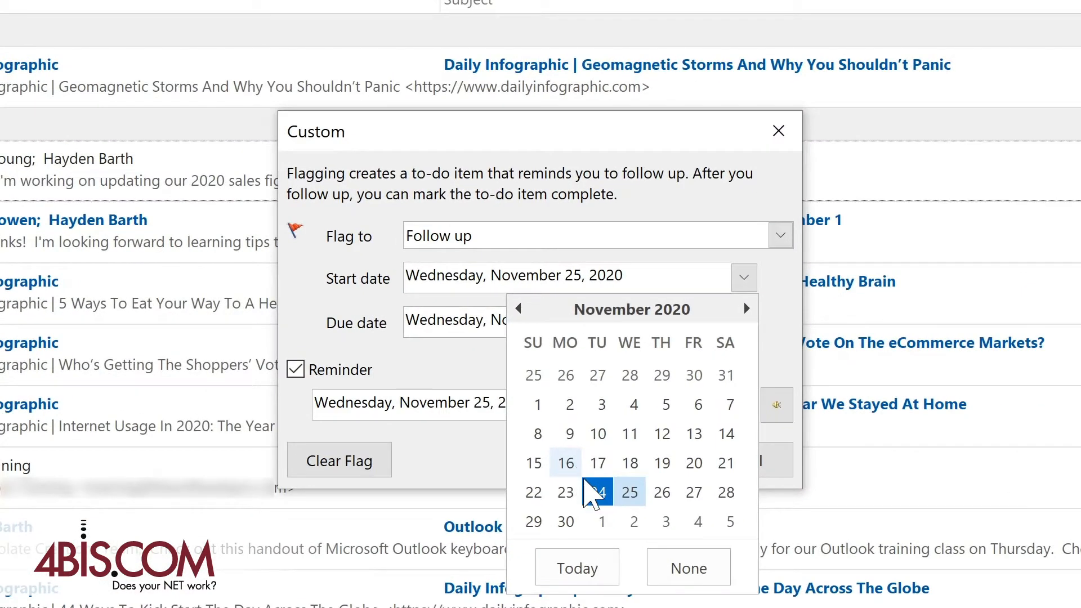
pyautogui.click(566, 522)
pyautogui.click(566, 521)
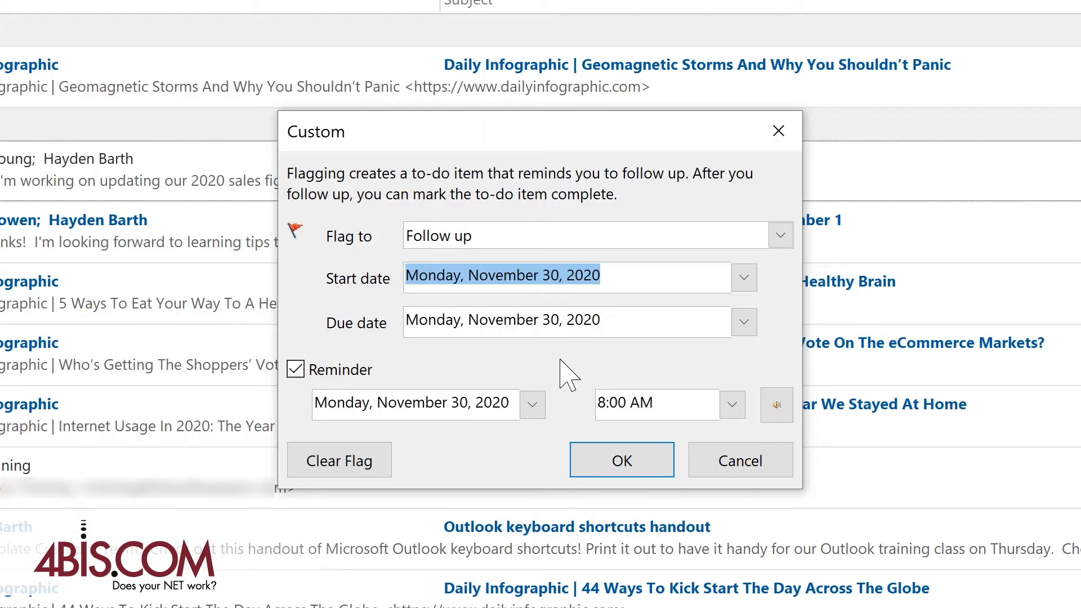
pyautogui.click(625, 464)
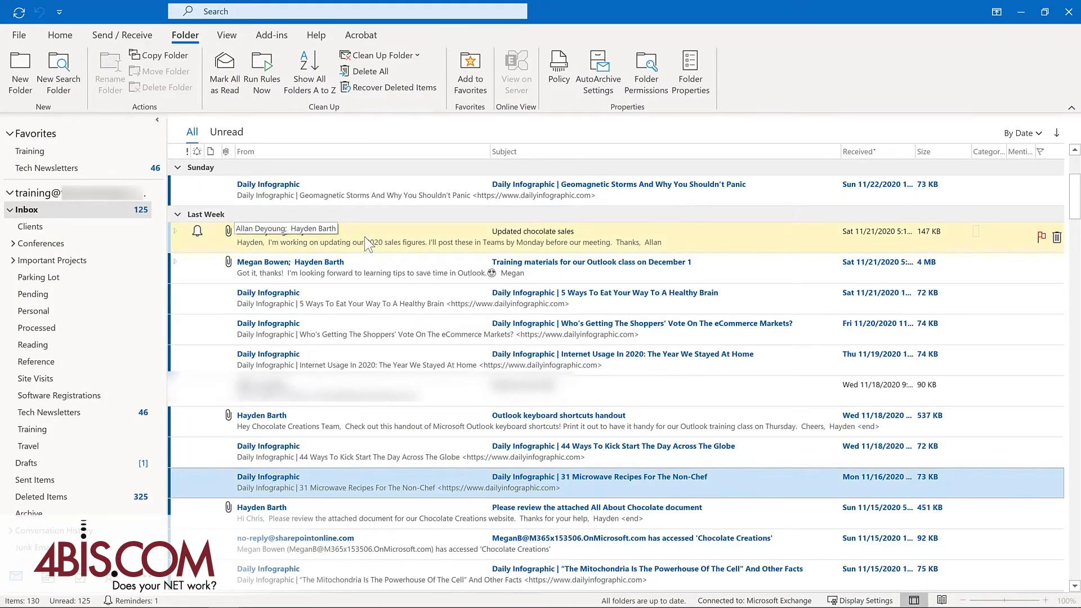
# Open the "Updated chocolate sales" message, review its available follow-up options, and close it.
pyautogui.doubleClick(368, 244)
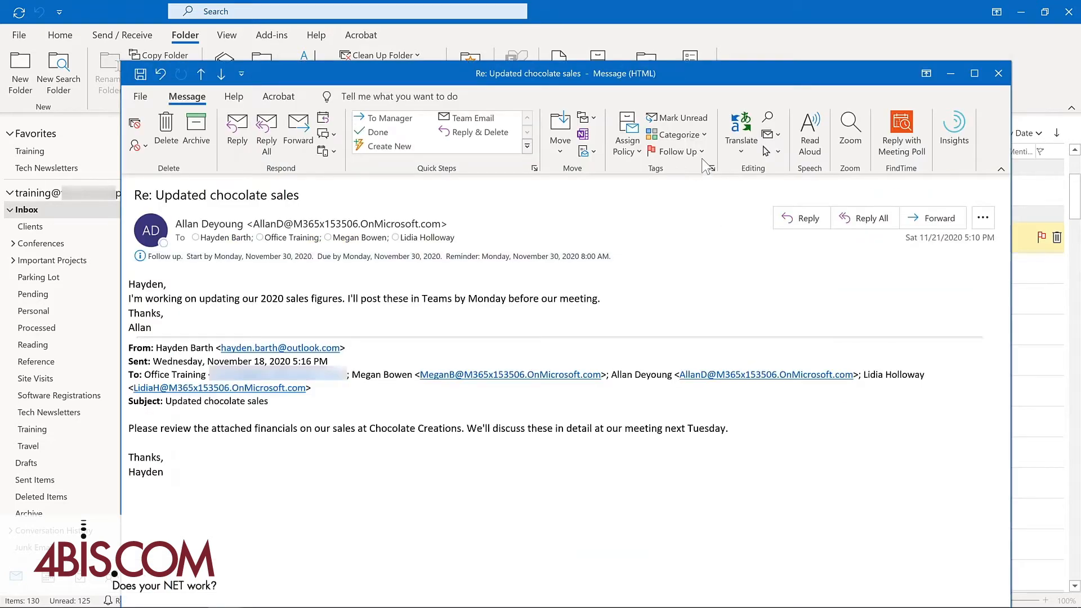
pyautogui.click(700, 152)
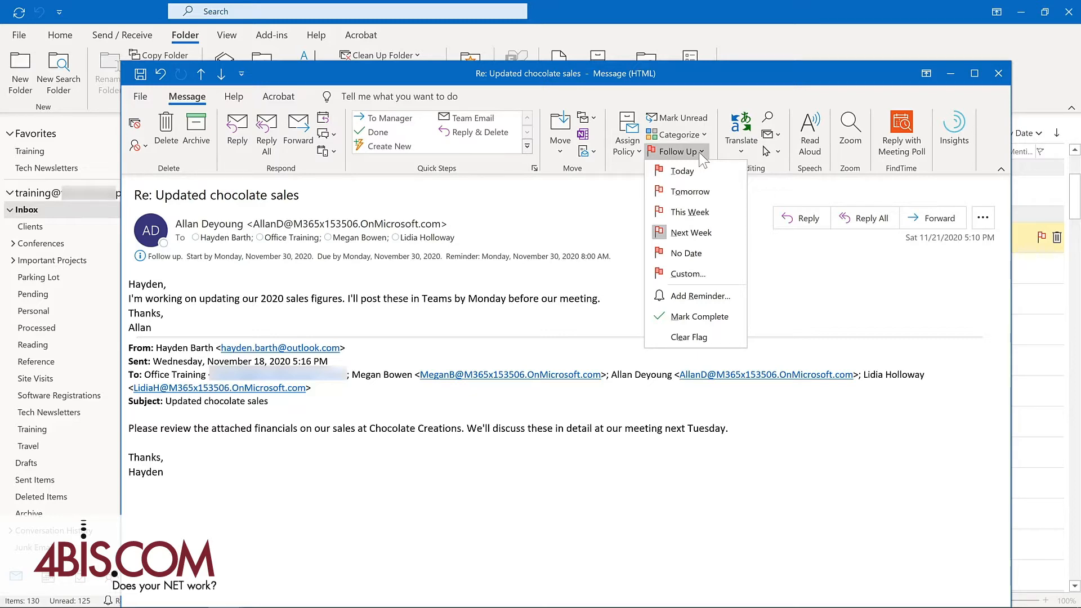
pyautogui.click(998, 73)
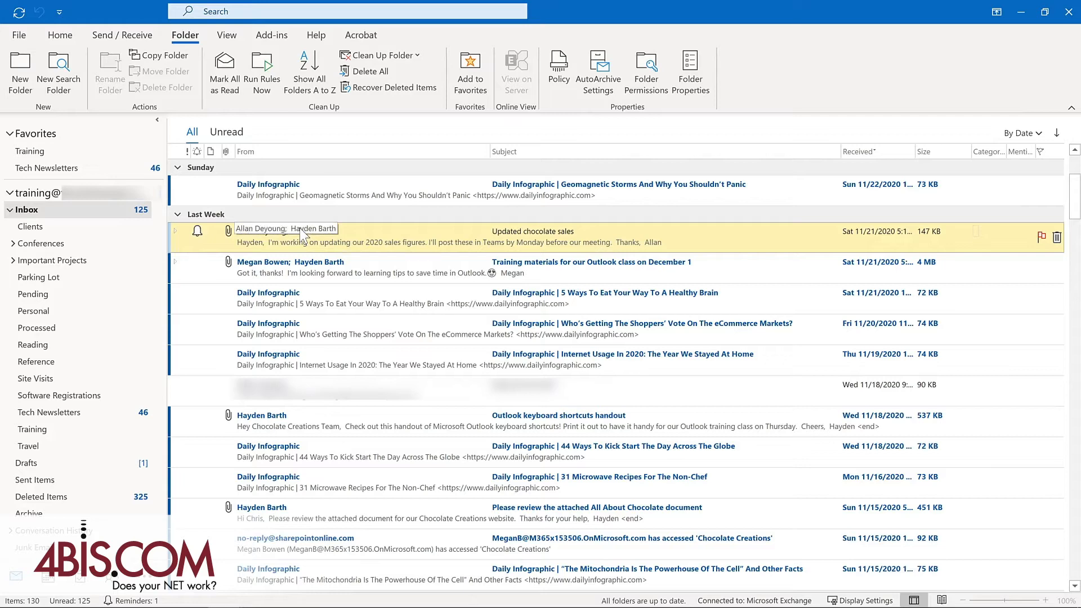
# Copy the "Please review the attached All About Chocolate document" message into Tasks as a task with attachment.
pyautogui.scroll(-3, 300, 228)
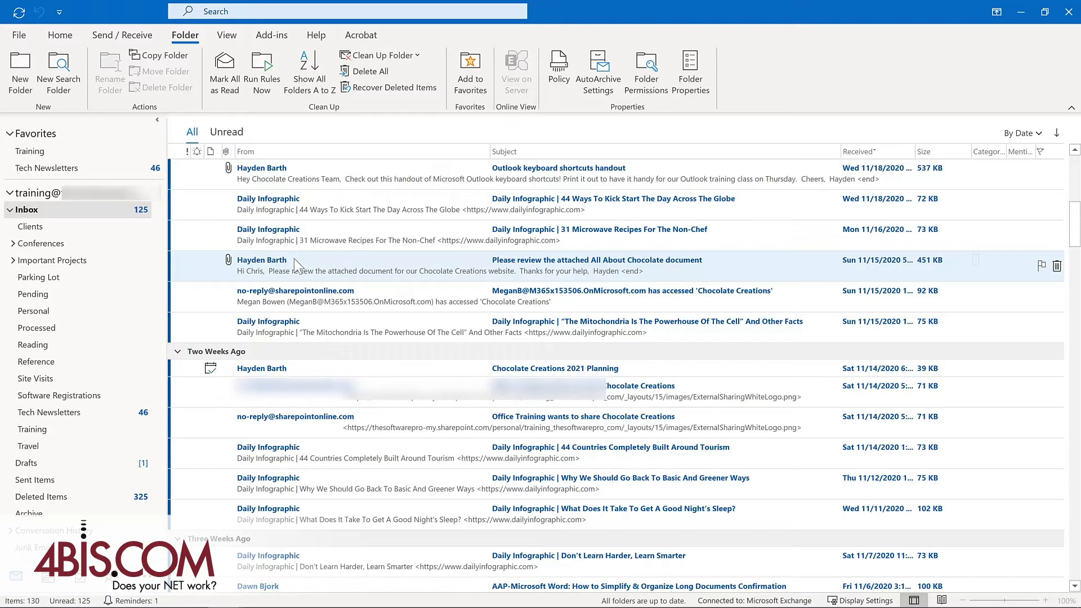
pyautogui.moveTo(294, 258); pyautogui.dragTo(80, 579)
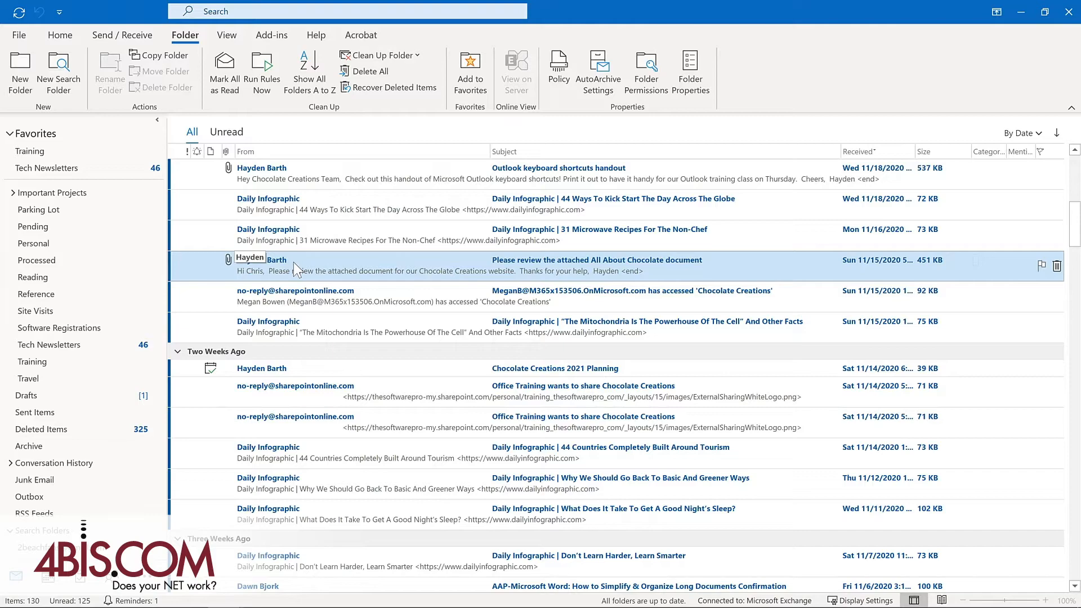
pyautogui.moveTo(292, 262); pyautogui.dragTo(77, 567)
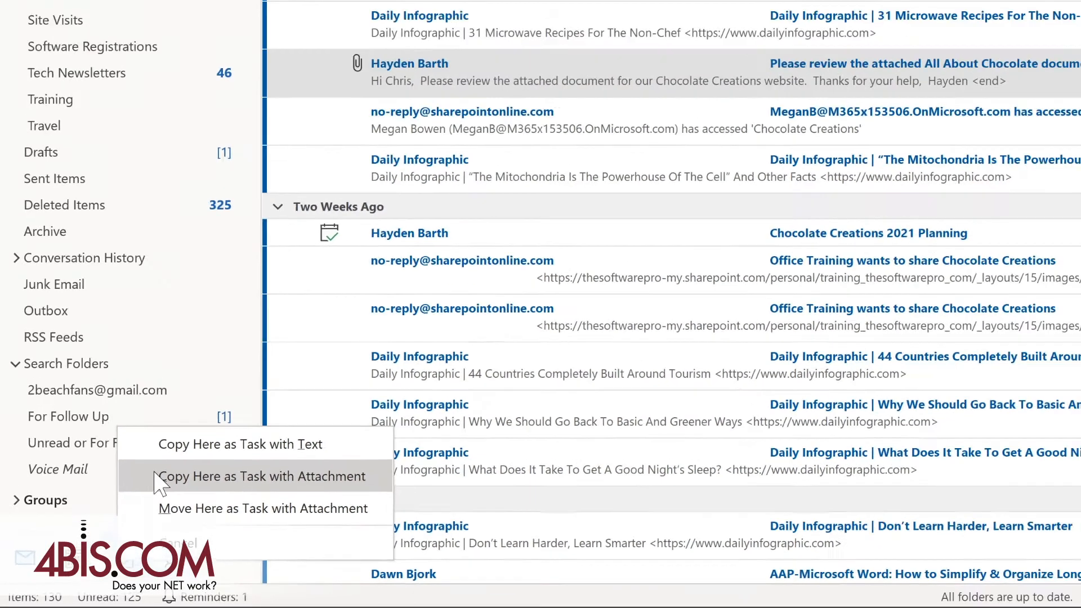
pyautogui.click(198, 441)
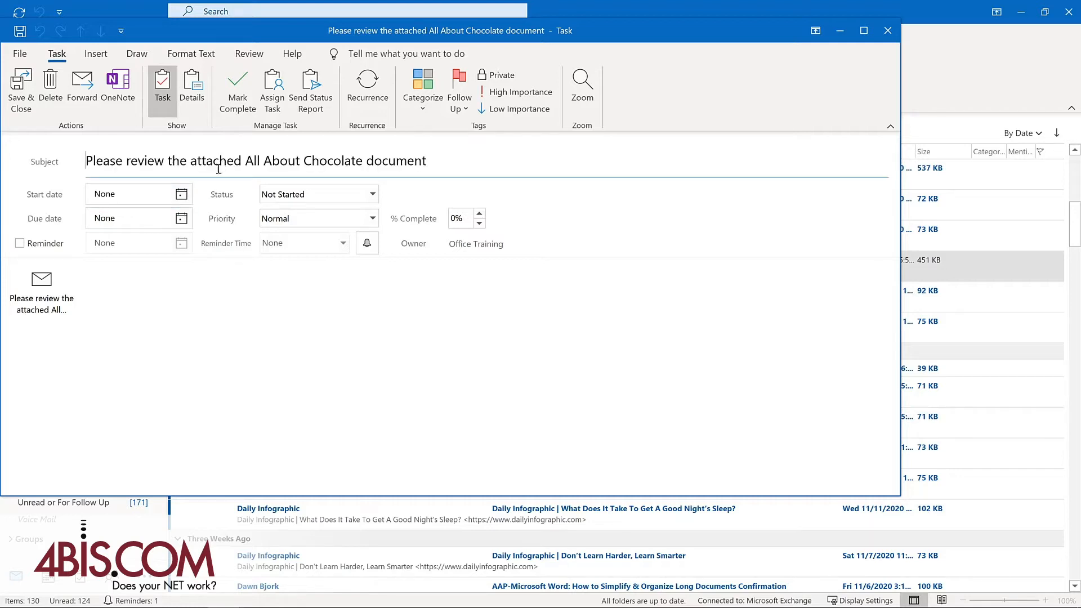
# Set the task's start date to Thursday, 12/3/2020, and turn on its reminder.
pyautogui.click(181, 194)
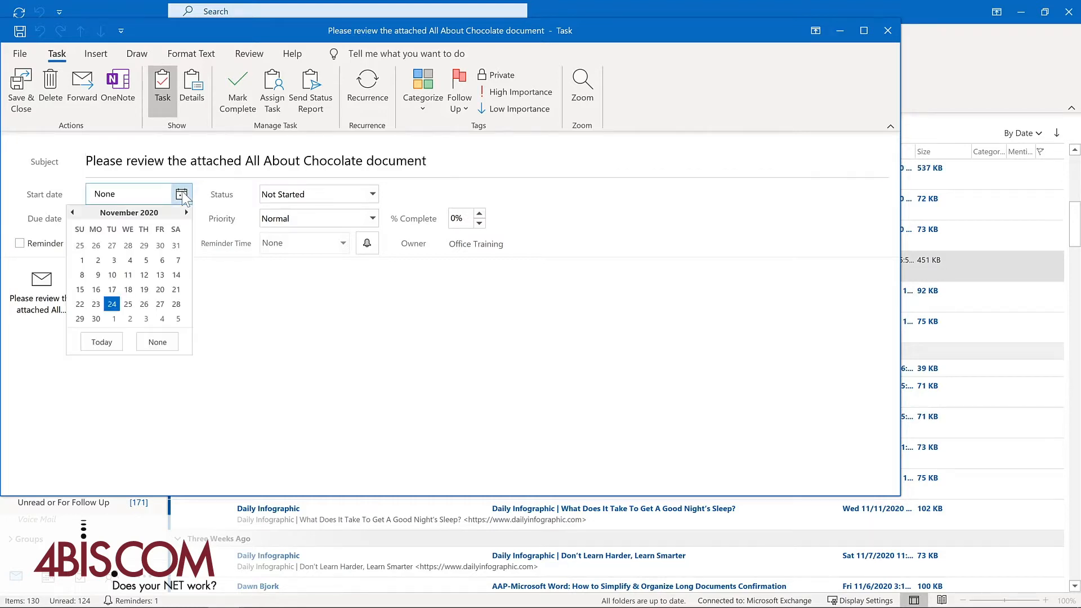
pyautogui.click(146, 319)
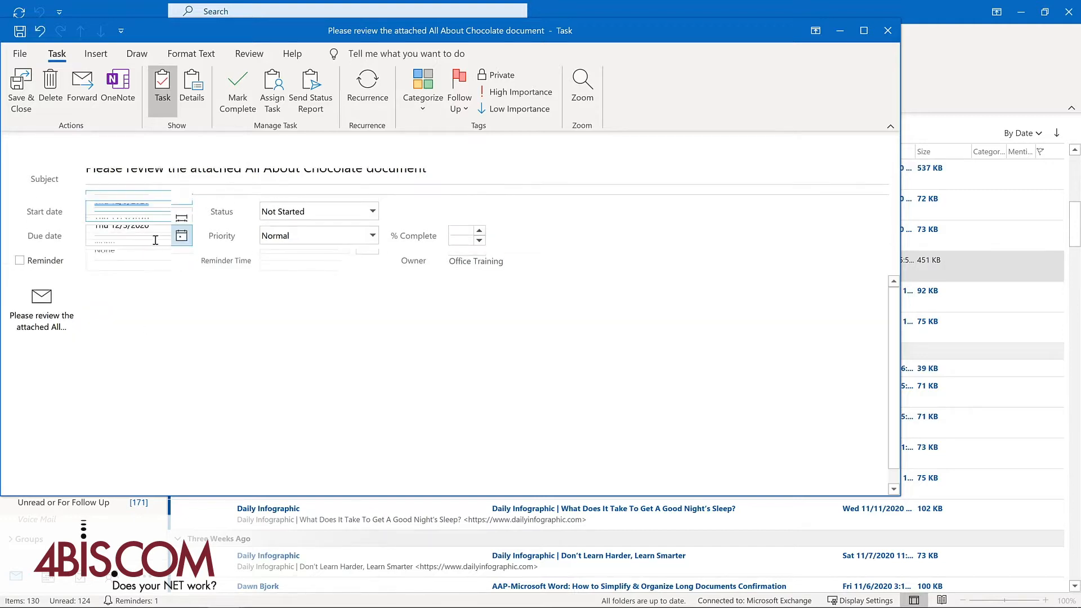
pyautogui.click(19, 260)
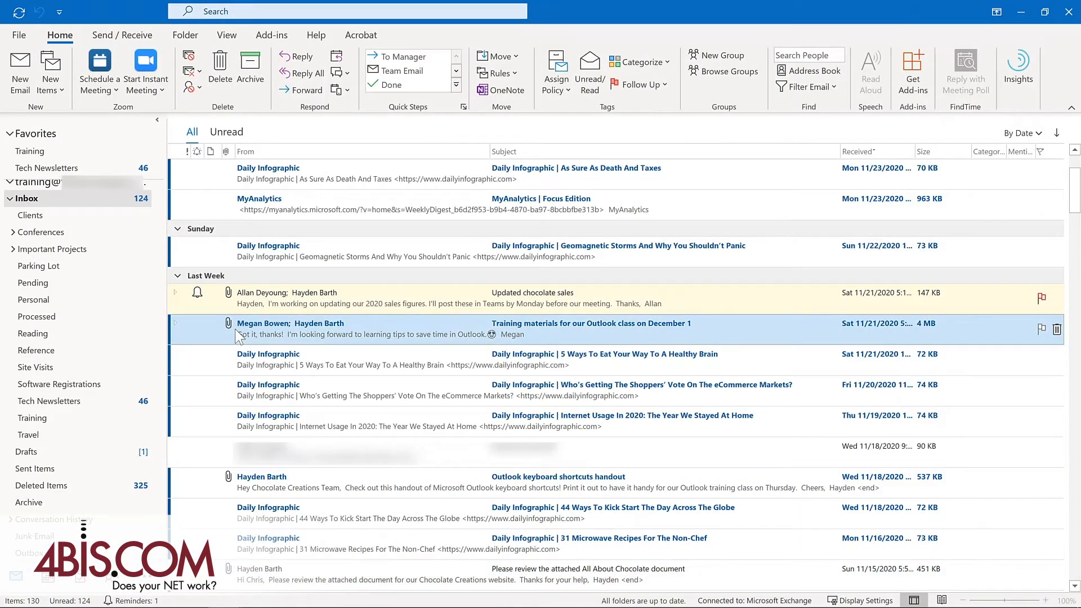
# Create a meeting from the training materials message, titled "Review materials for Outlook training", for 11/30/2020, 11:00 AM to 12:00 PM, location Virtual, and send it.
pyautogui.moveTo(236, 334); pyautogui.dragTo(47, 583)
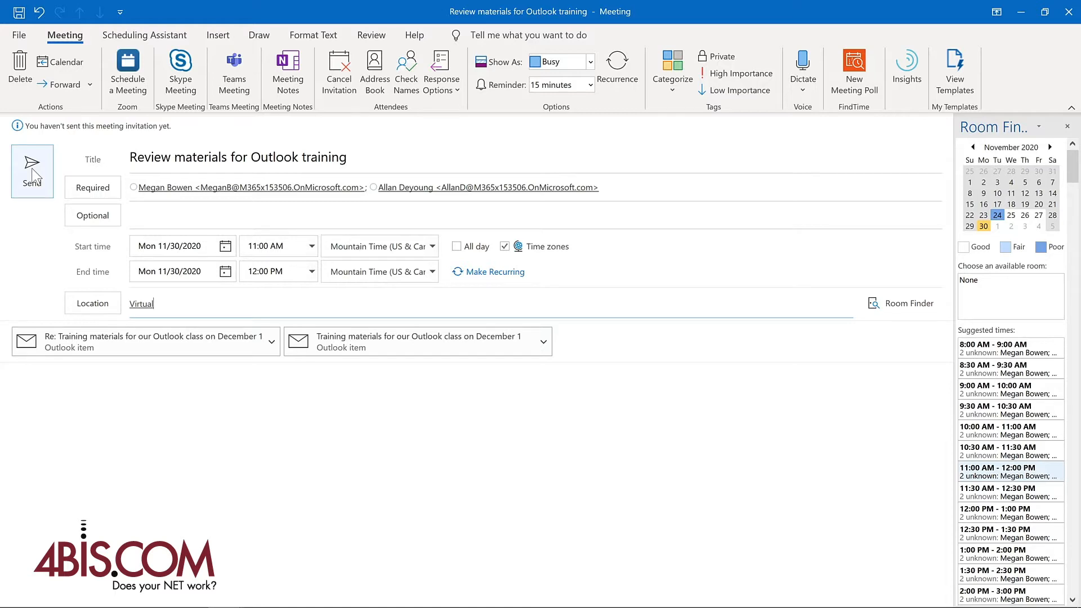
pyautogui.click(32, 172)
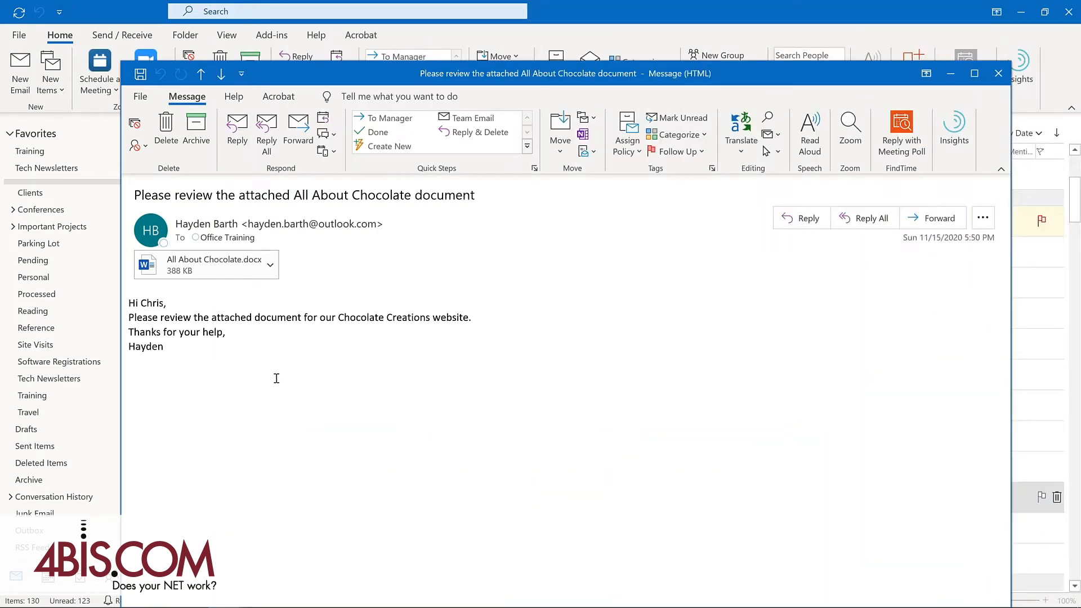
# Check the Show Read Aloud setting in the Ease of Access options and accept the options.
pyautogui.click(140, 96)
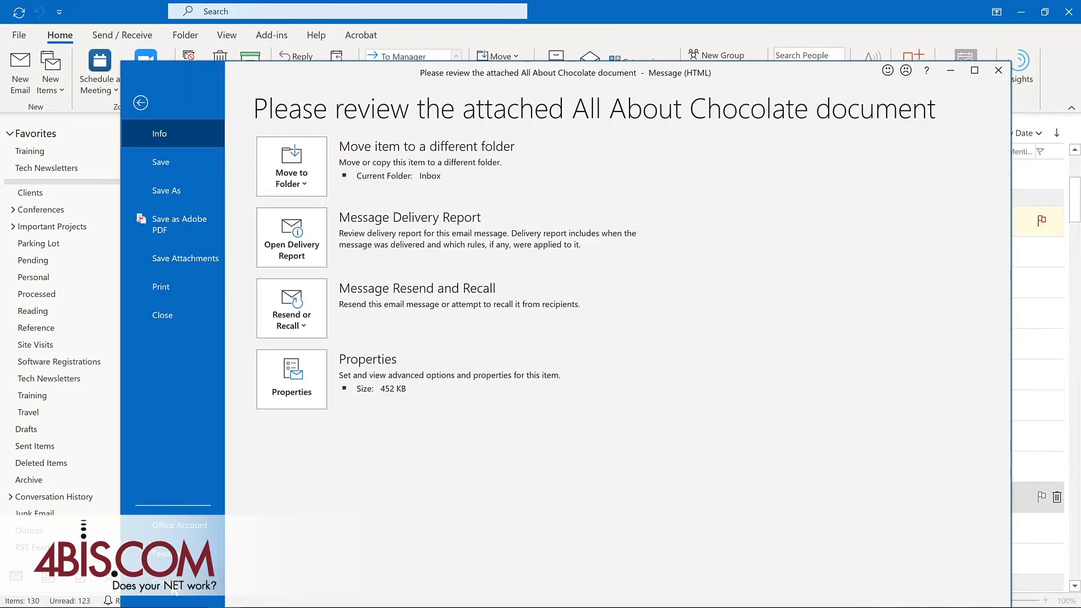
pyautogui.click(164, 582)
pyautogui.click(330, 285)
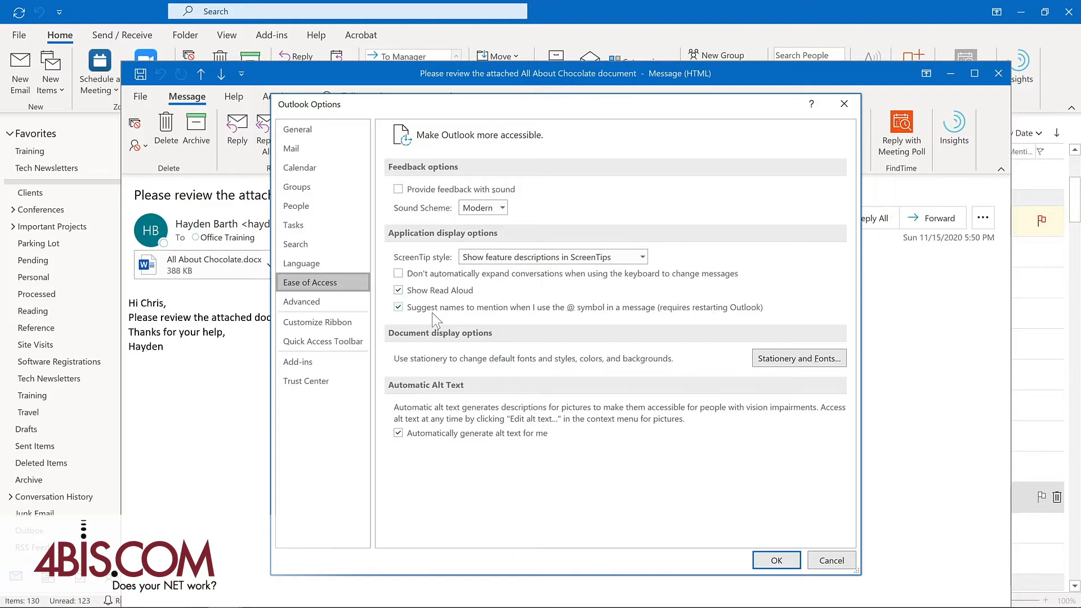
pyautogui.press('Return')
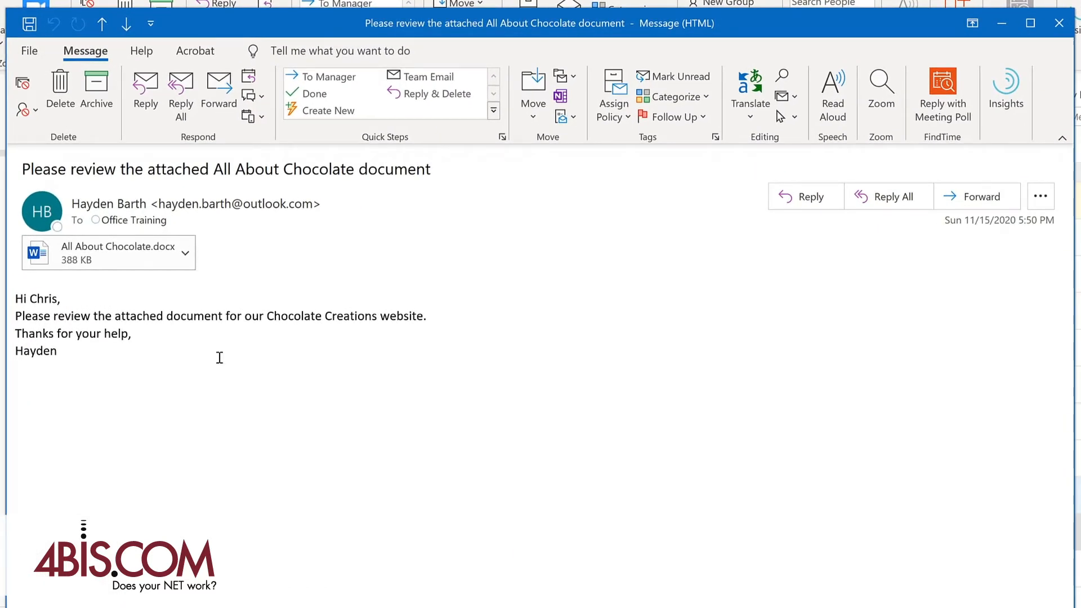
# Have the "All About Chocolate" message read aloud, pause it, replay from the "Please review" sentence, and pause again.
pyautogui.click(833, 96)
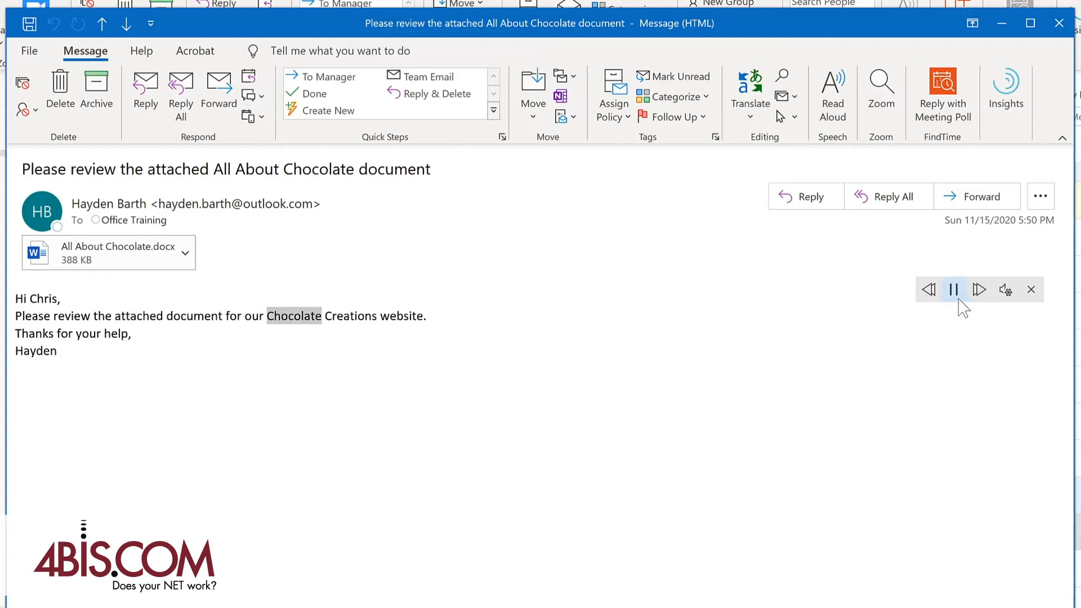
pyautogui.click(954, 291)
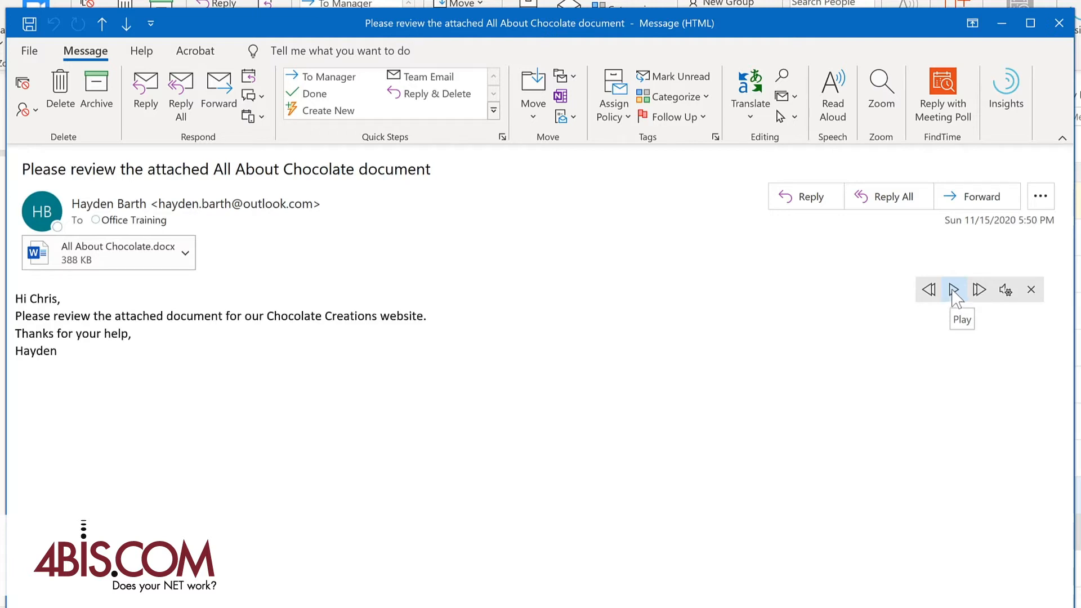
pyautogui.click(189, 316)
pyautogui.click(955, 290)
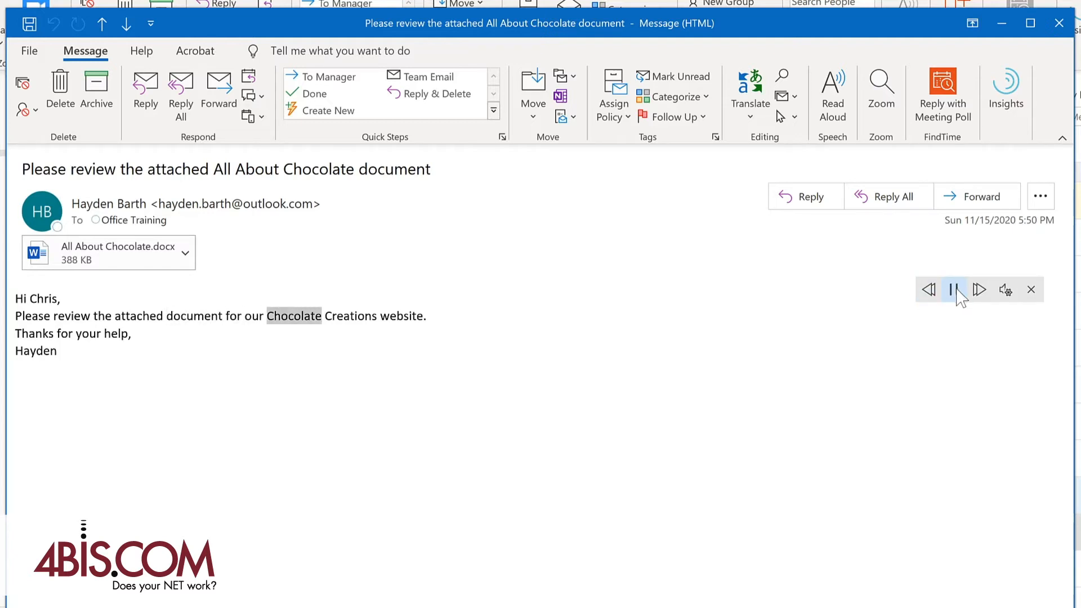
pyautogui.click(956, 290)
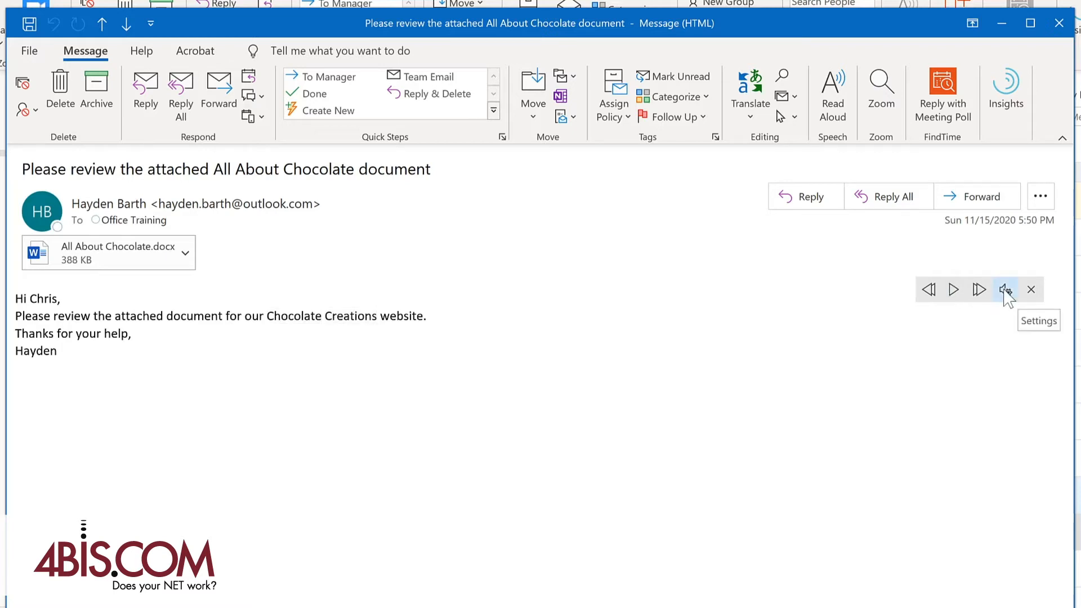
# Increase the Read Aloud reading speed slightly, change the voice to Microsoft Mark, and resume reading.
pyautogui.click(1006, 291)
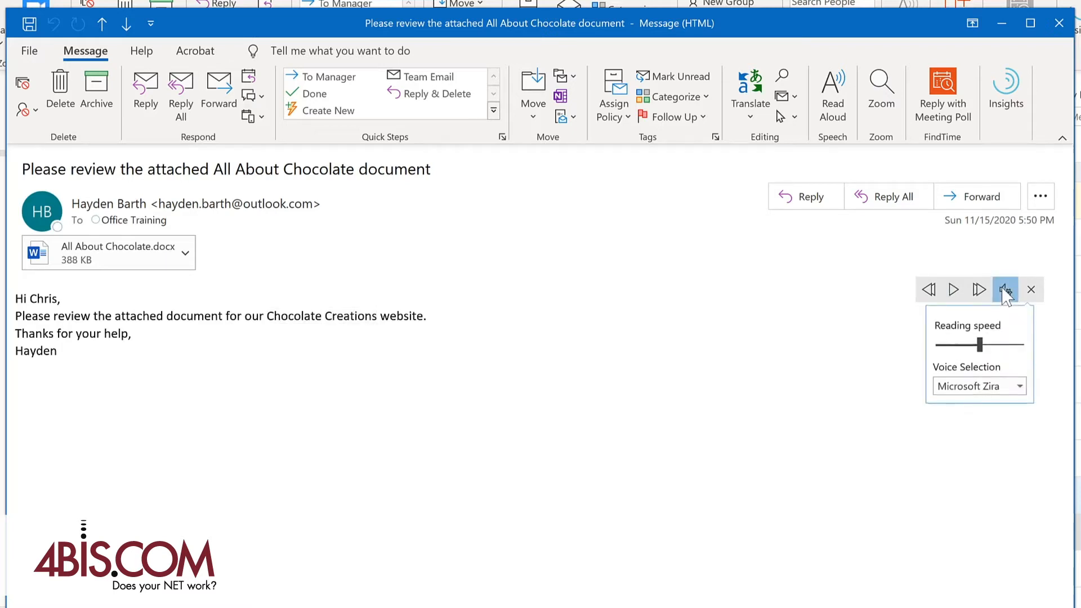
pyautogui.moveTo(983, 348); pyautogui.dragTo(992, 342)
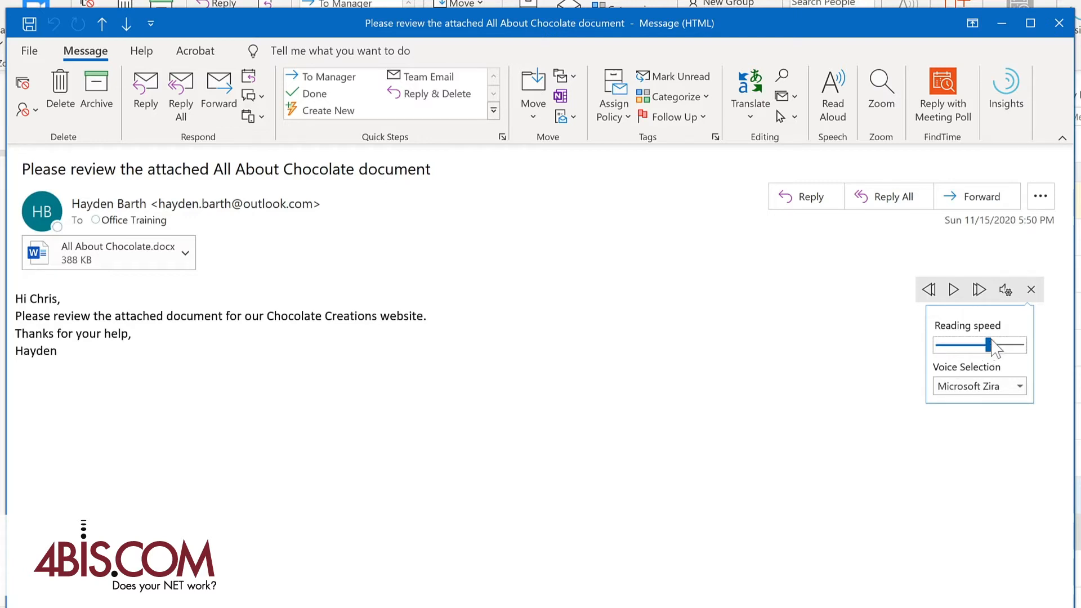
pyautogui.click(1020, 386)
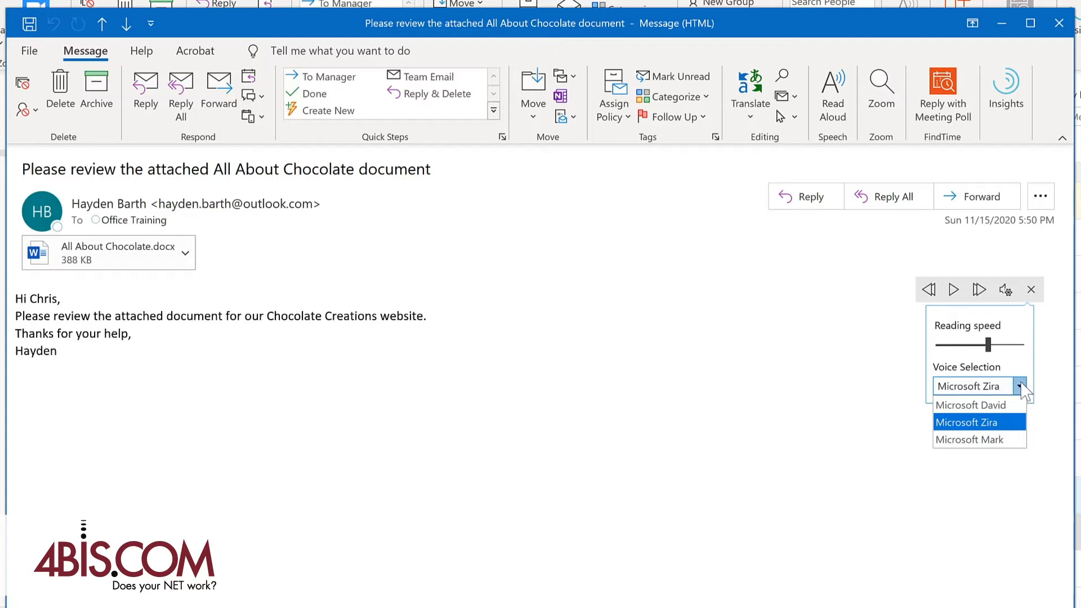
pyautogui.click(1007, 440)
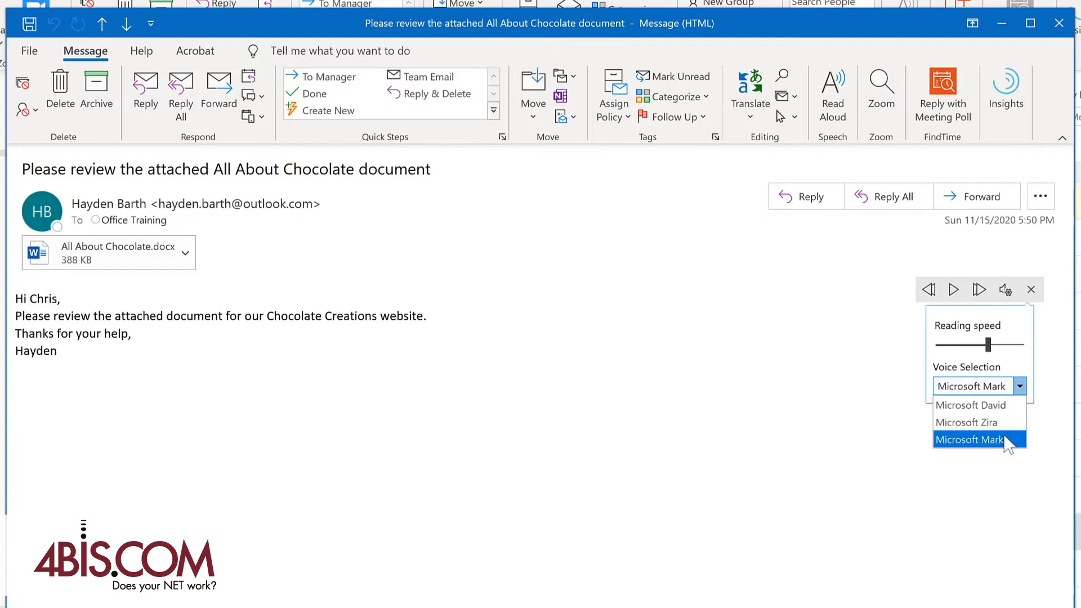
pyautogui.click(1007, 440)
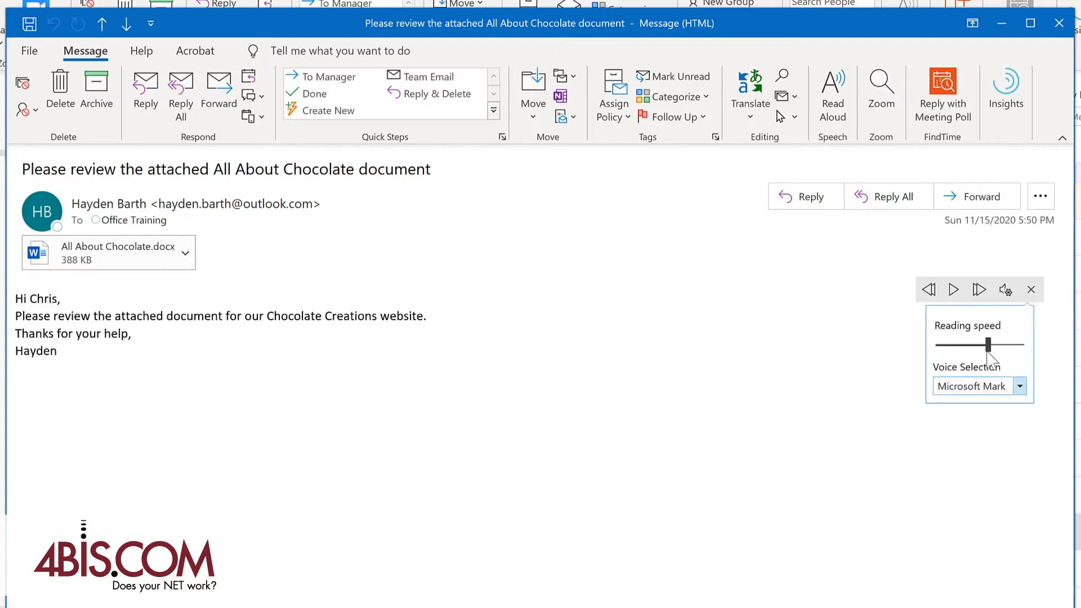
pyautogui.click(955, 291)
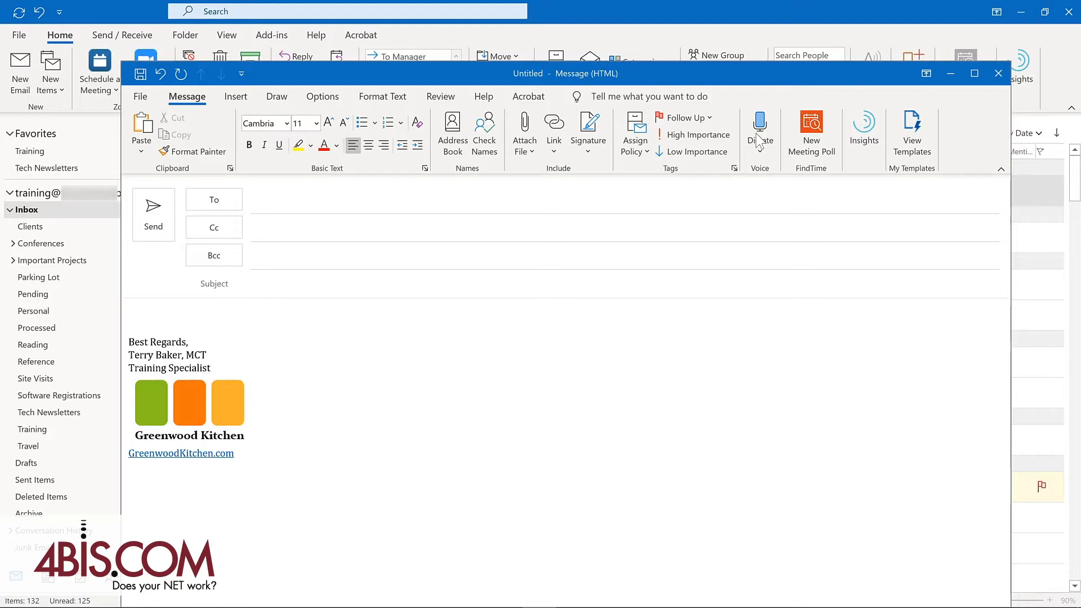
# Start dictation in the new blank message and place the insertion point in the body above the signature.
pyautogui.click(760, 140)
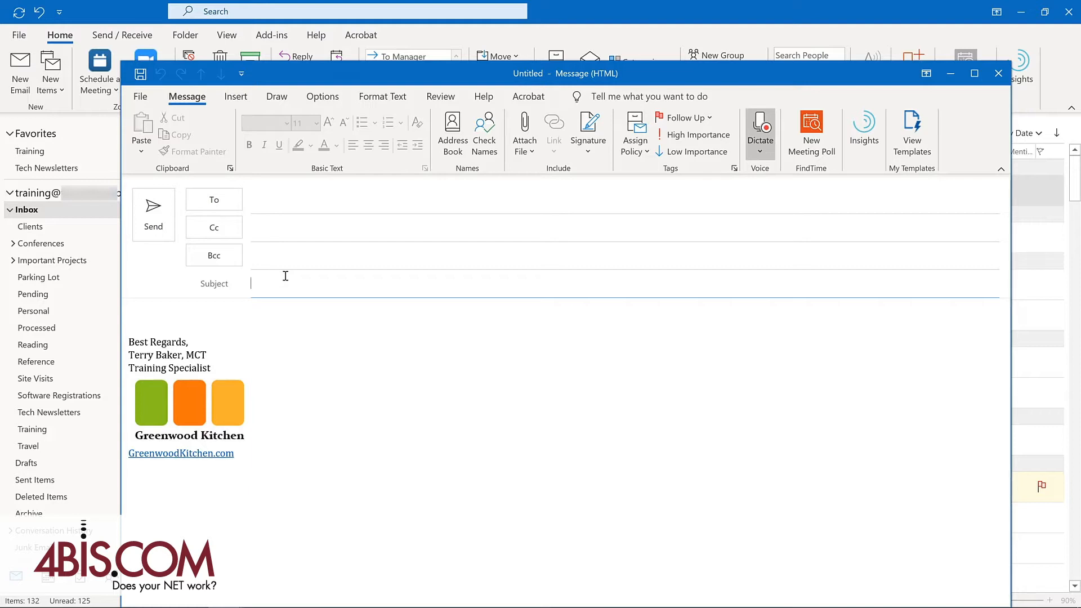
pyautogui.click(221, 319)
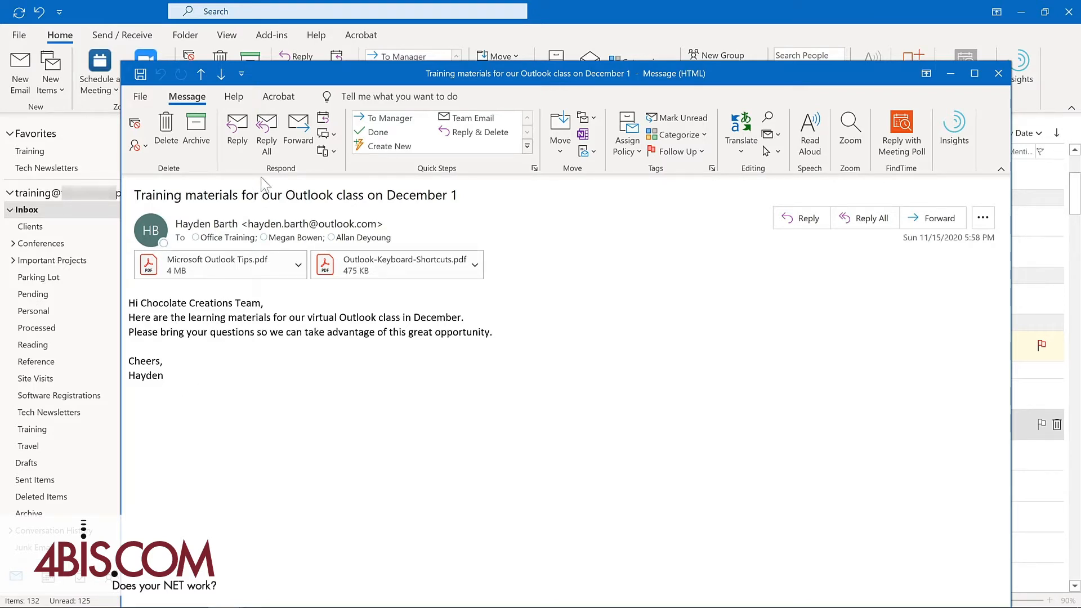
# Reply to all on the "Training materials for our Outlook class on December 1" message and delay its delivery until 11/30/2020 at 7:00 AM.
pyautogui.click(268, 136)
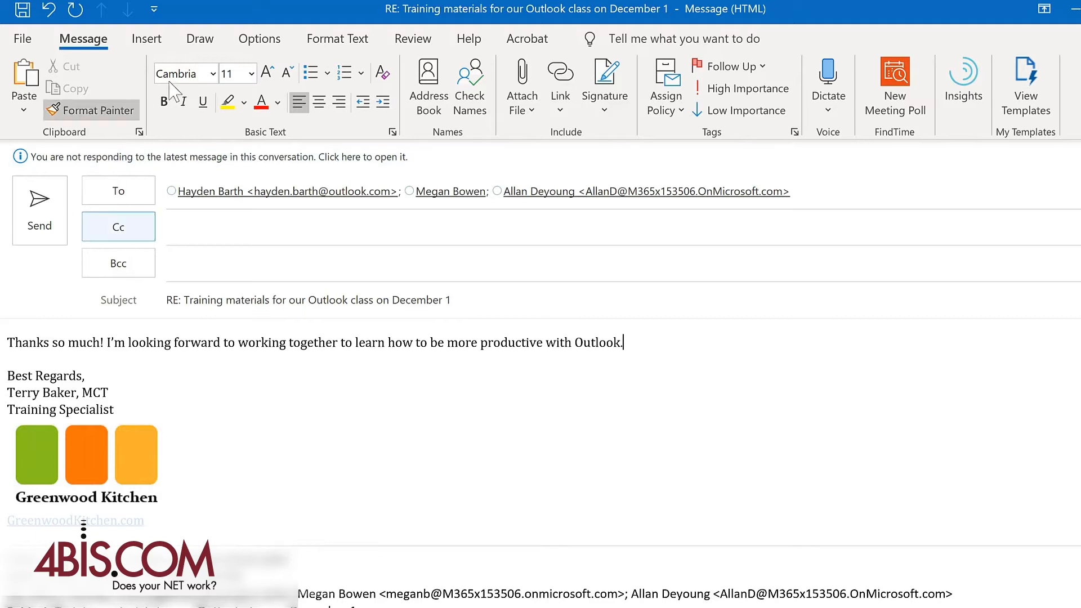
pyautogui.click(269, 47)
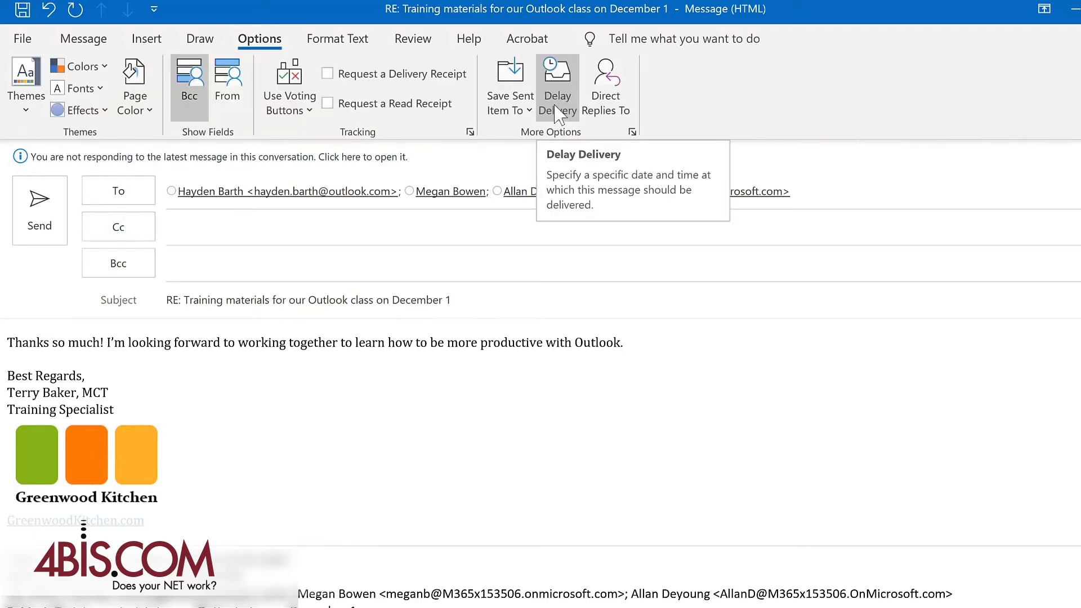
pyautogui.click(558, 115)
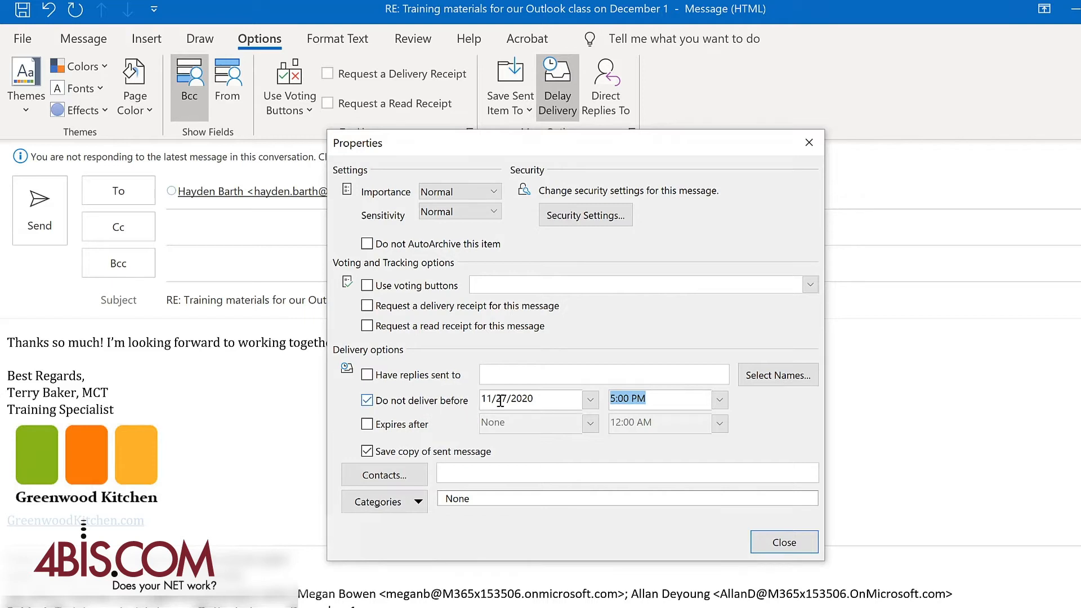
pyautogui.click(591, 400)
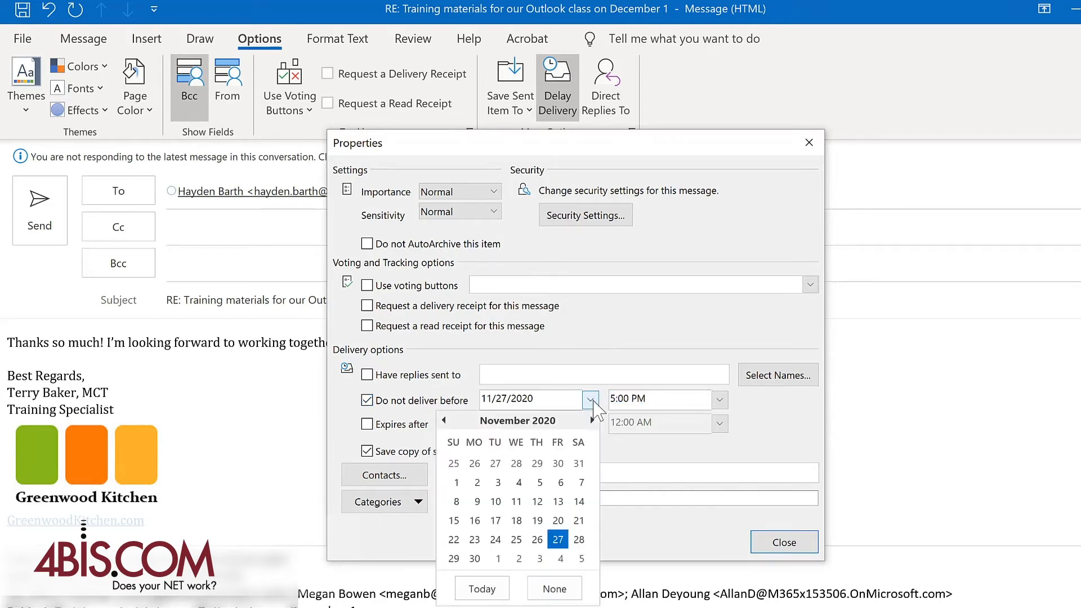
pyautogui.click(474, 559)
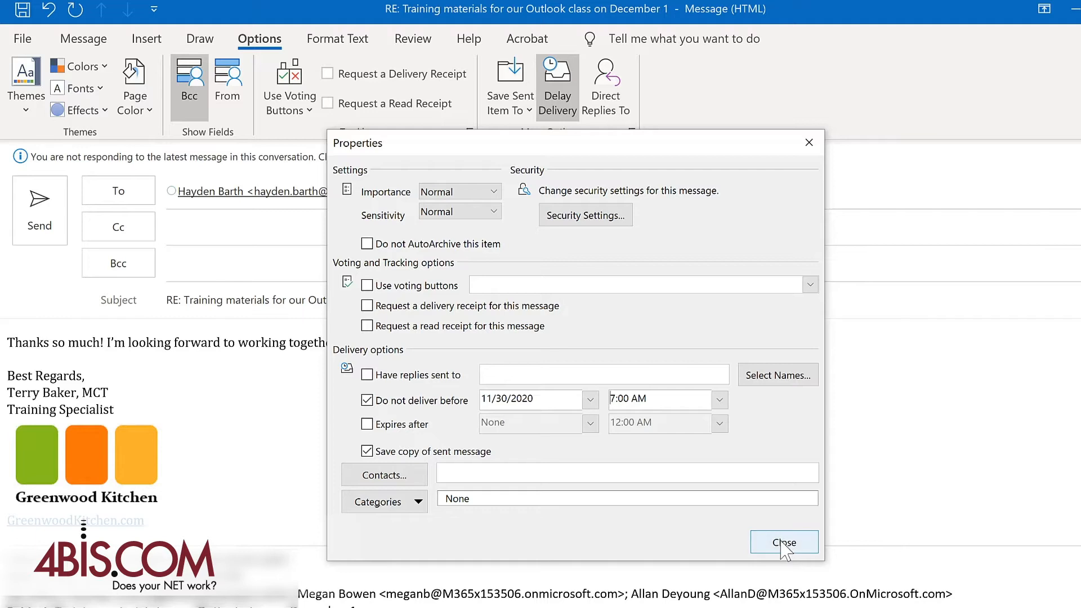
pyautogui.click(788, 548)
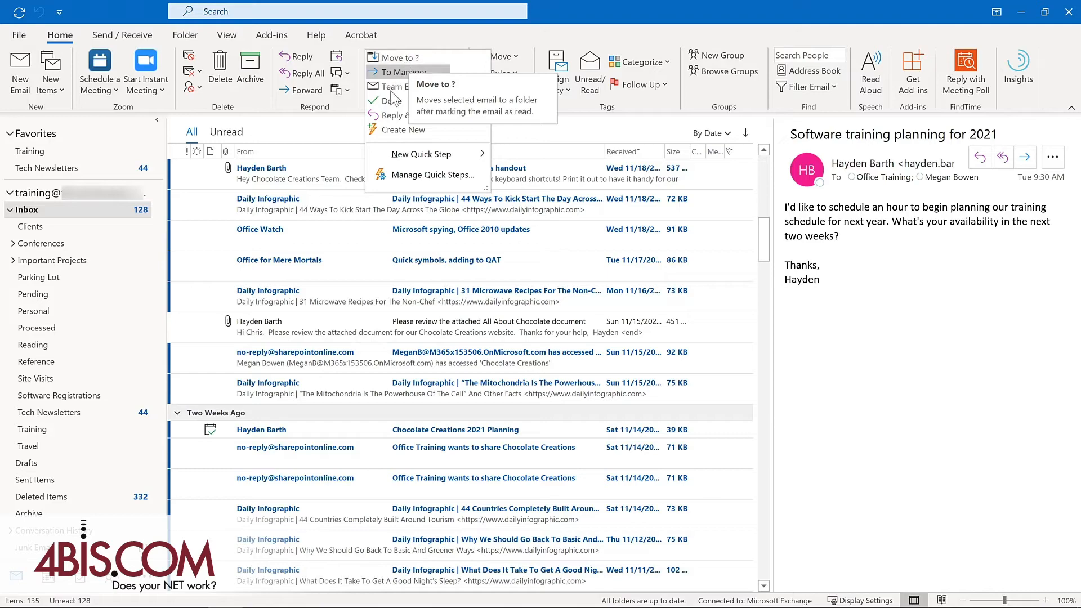
# Create a Quick Step named "Tech Newsletters" with an action that moves messages to the Tech Newsletters folder.
pyautogui.click(381, 130)
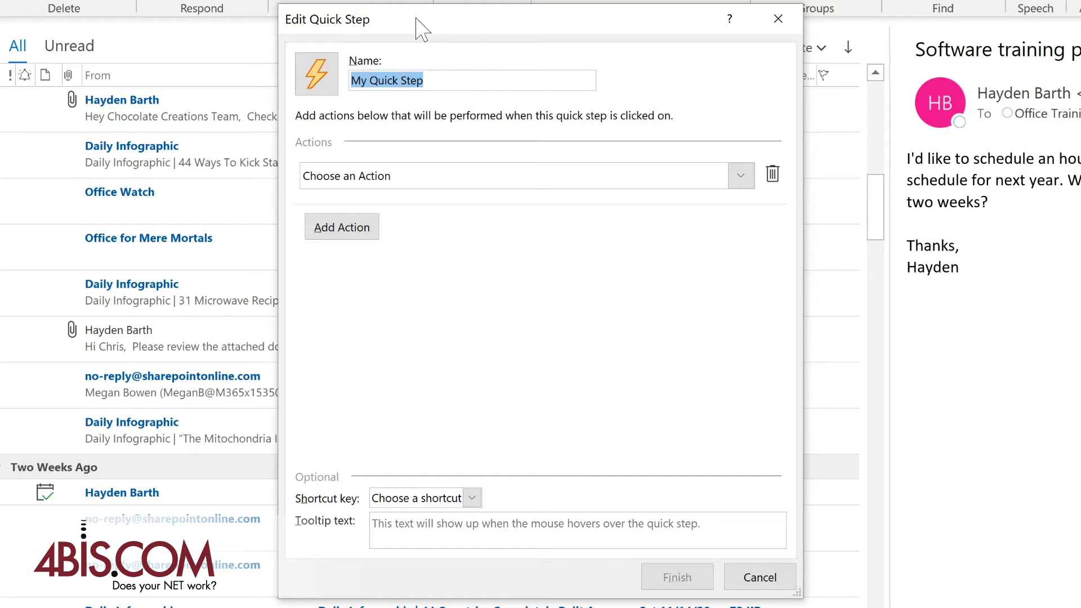
pyautogui.write('Tech Newsletters')
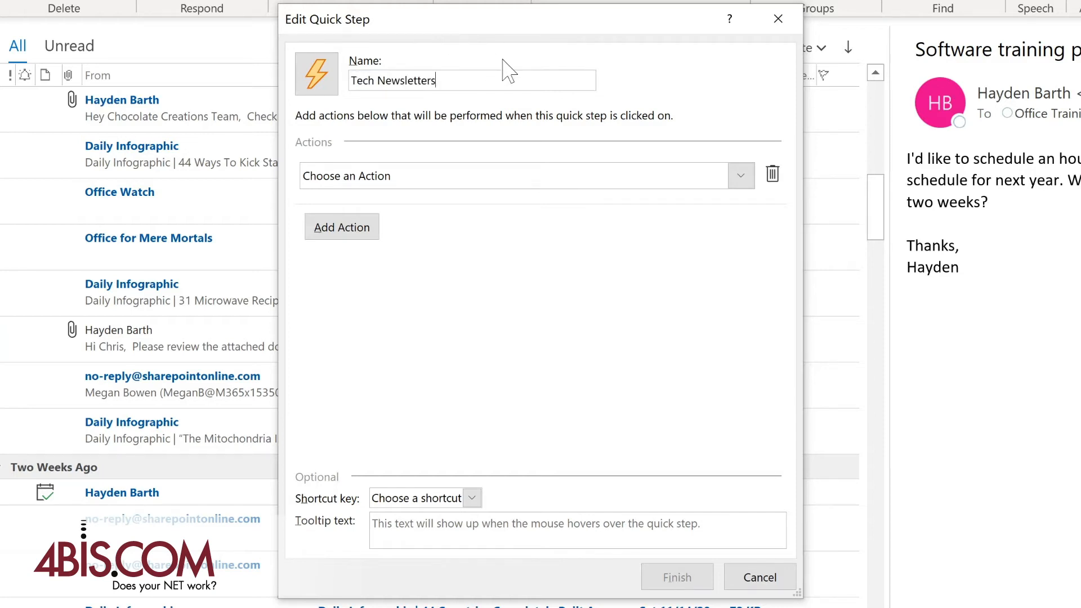
pyautogui.click(741, 179)
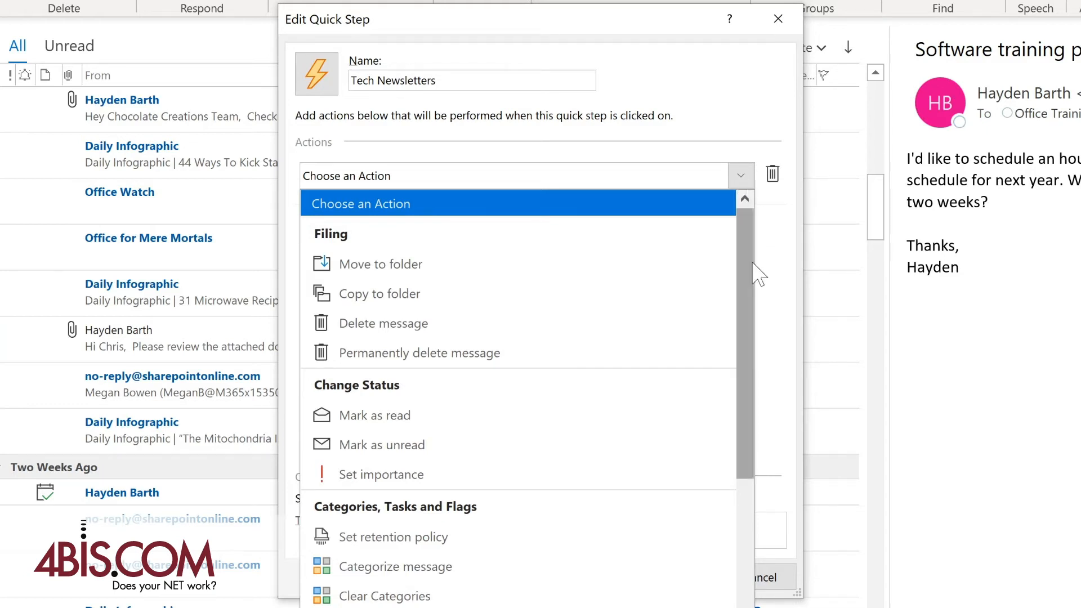
pyautogui.moveTo(748, 268); pyautogui.dragTo(743, 432)
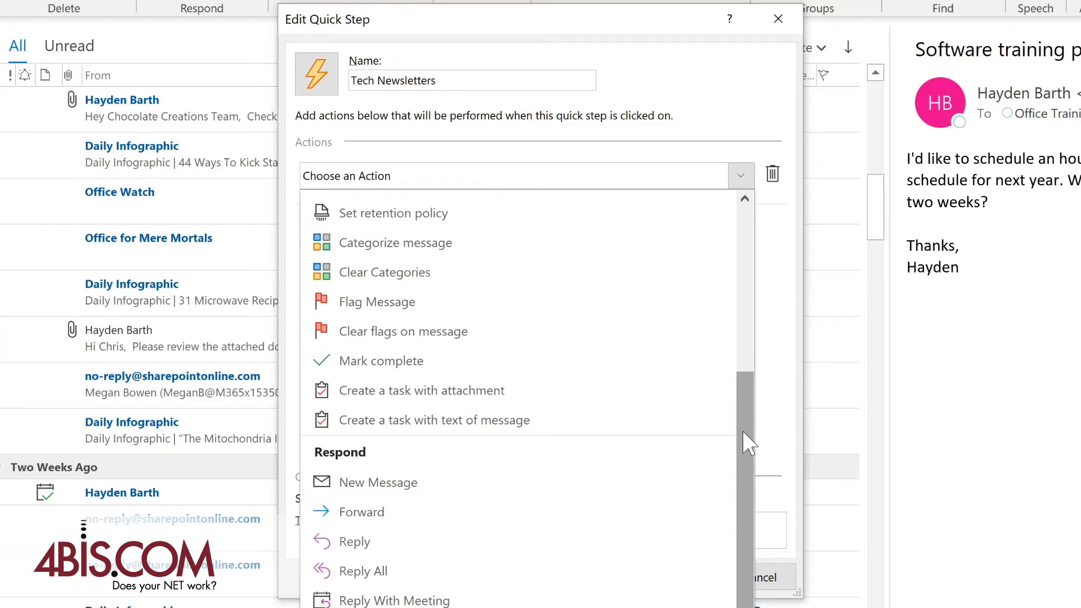
pyautogui.moveTo(743, 431); pyautogui.dragTo(736, 536)
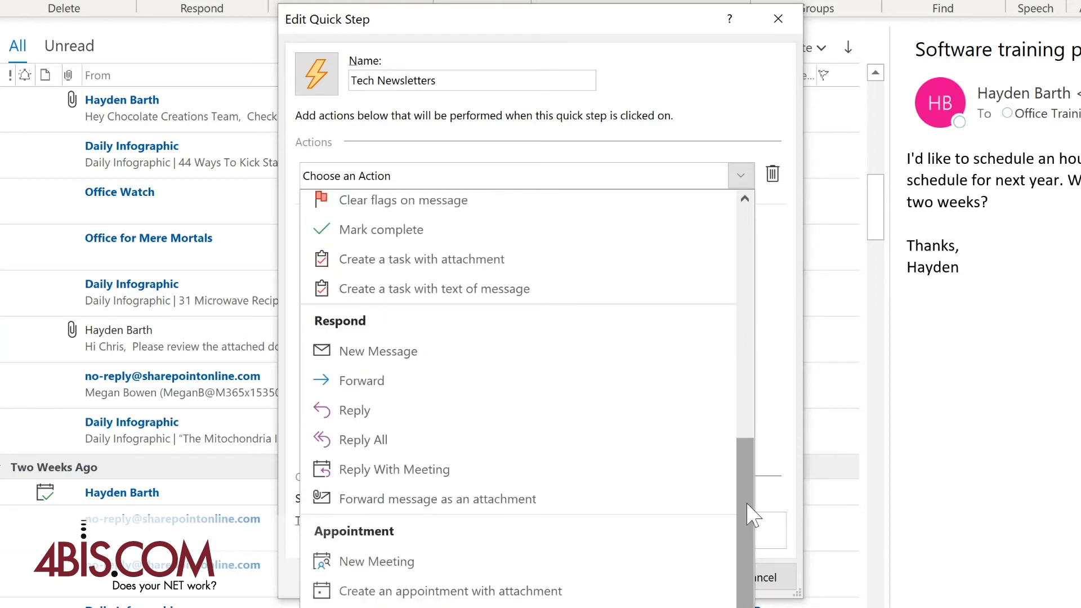
pyautogui.scroll(5, 564, 366)
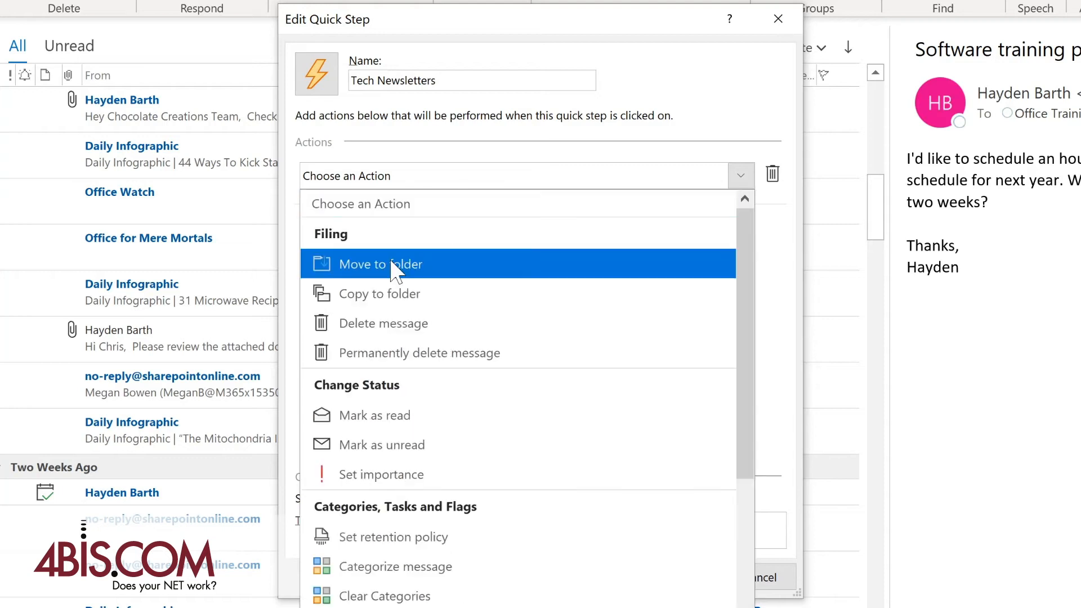
pyautogui.click(403, 265)
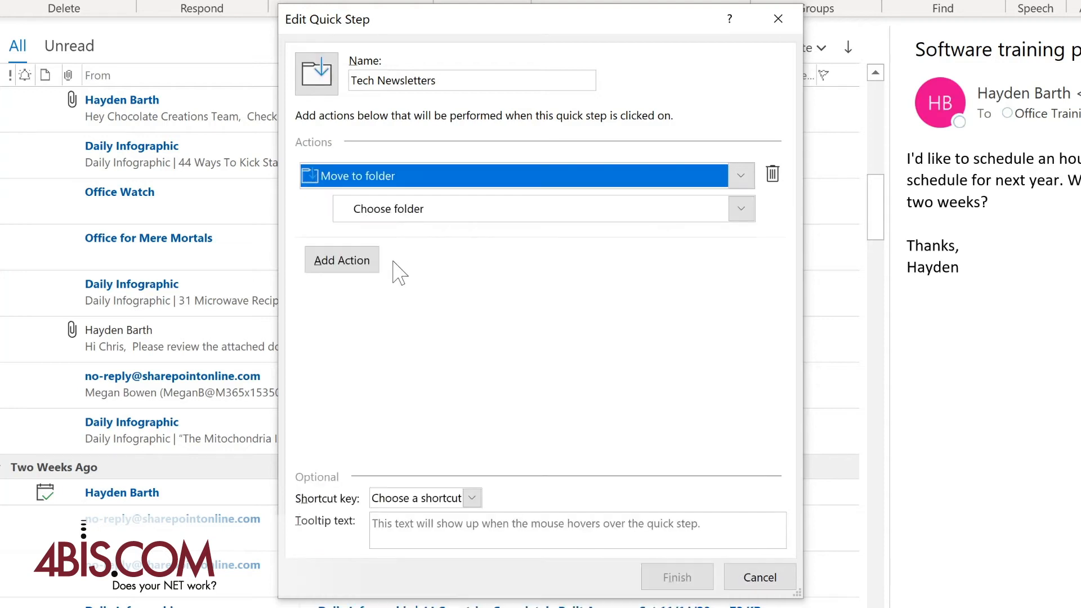
pyautogui.click(741, 209)
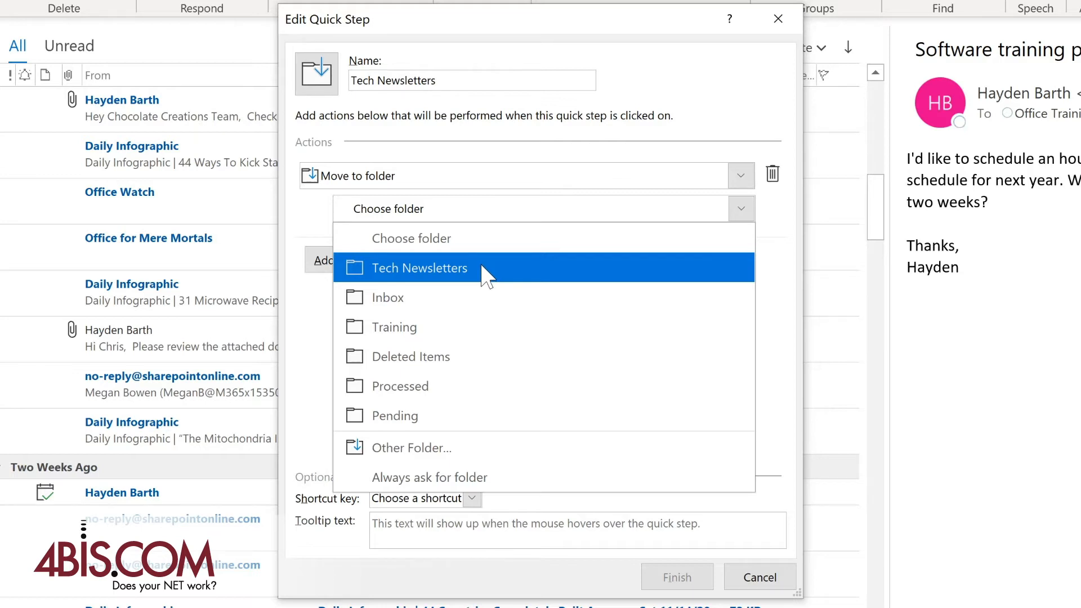
pyautogui.click(483, 270)
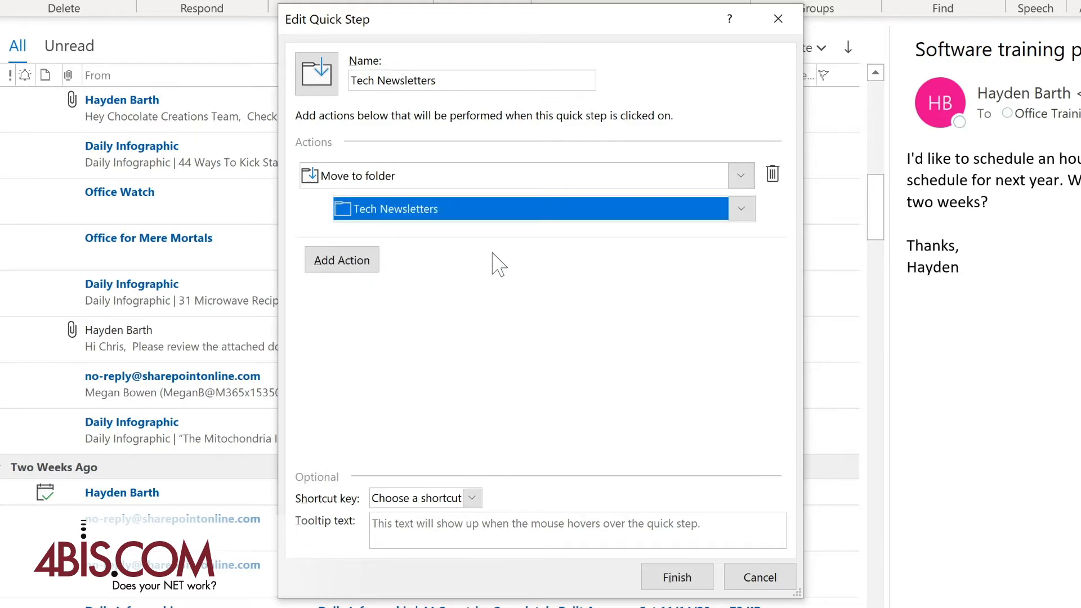
# Add a second action to the Quick Step that marks the message as read.
pyautogui.click(338, 262)
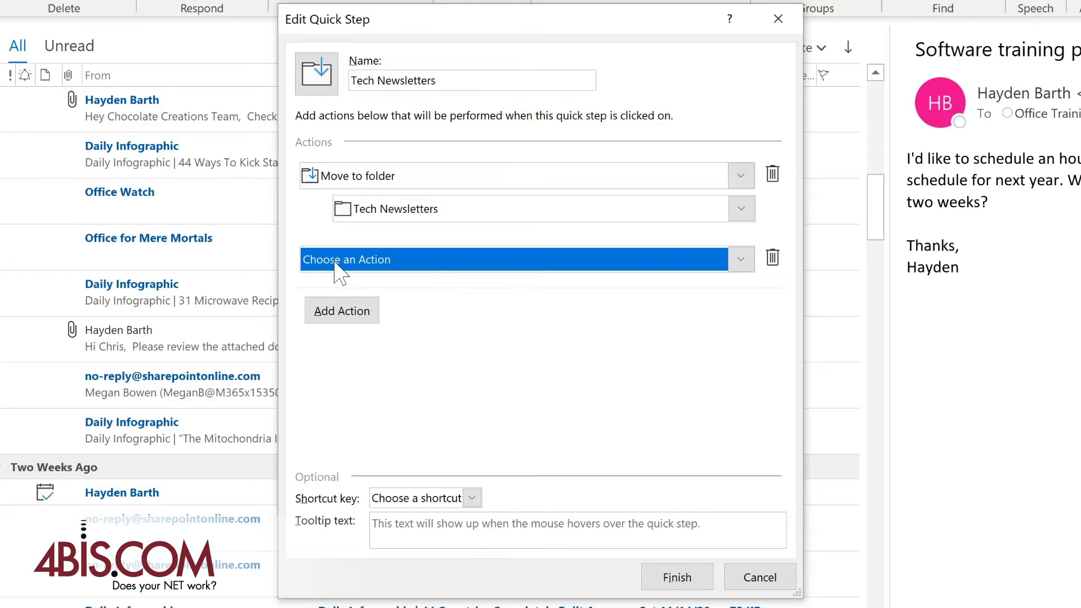
pyautogui.click(376, 260)
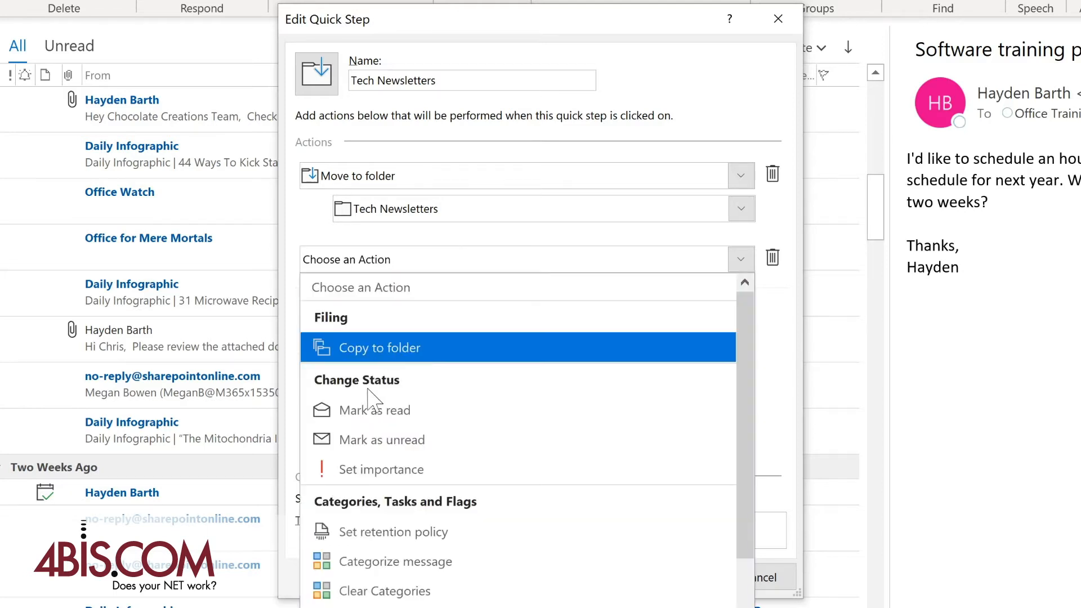
pyautogui.click(376, 413)
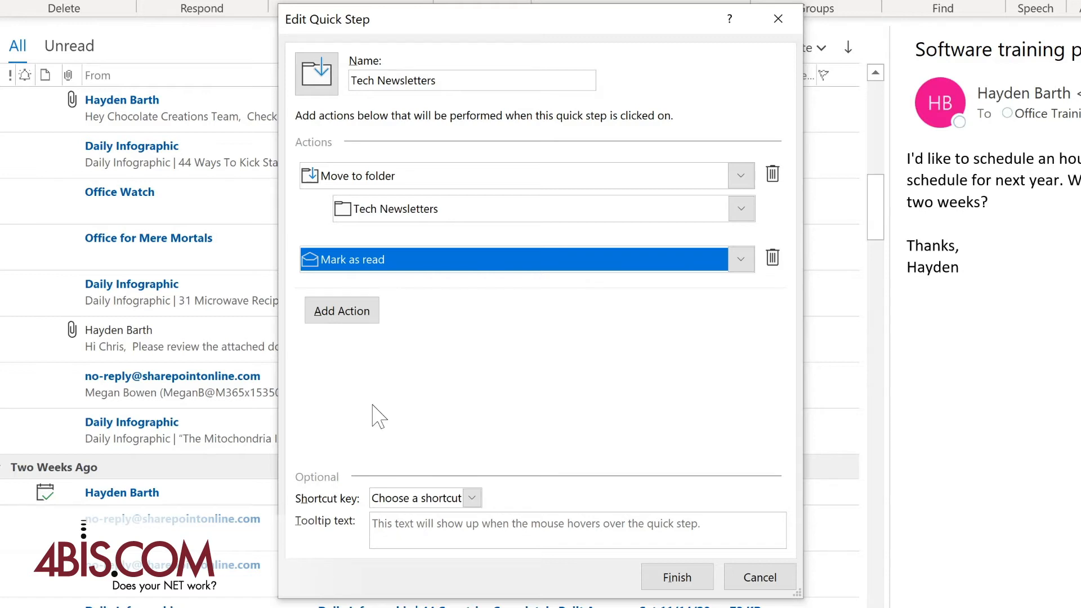
# Assign the shortcut CTRL+SHIFT+1 and the tooltip "Move to Tech Newsletter folder" to the Quick Step and save it.
pyautogui.click(472, 499)
pyautogui.click(419, 536)
pyautogui.write('Move to Tech Newsletter folder')
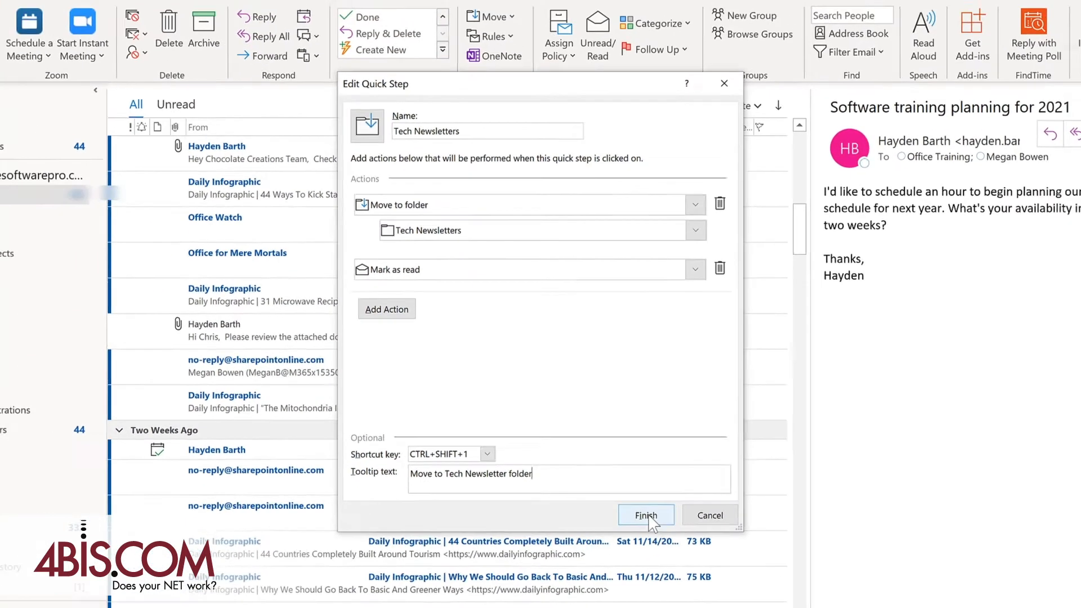
pyautogui.click(646, 516)
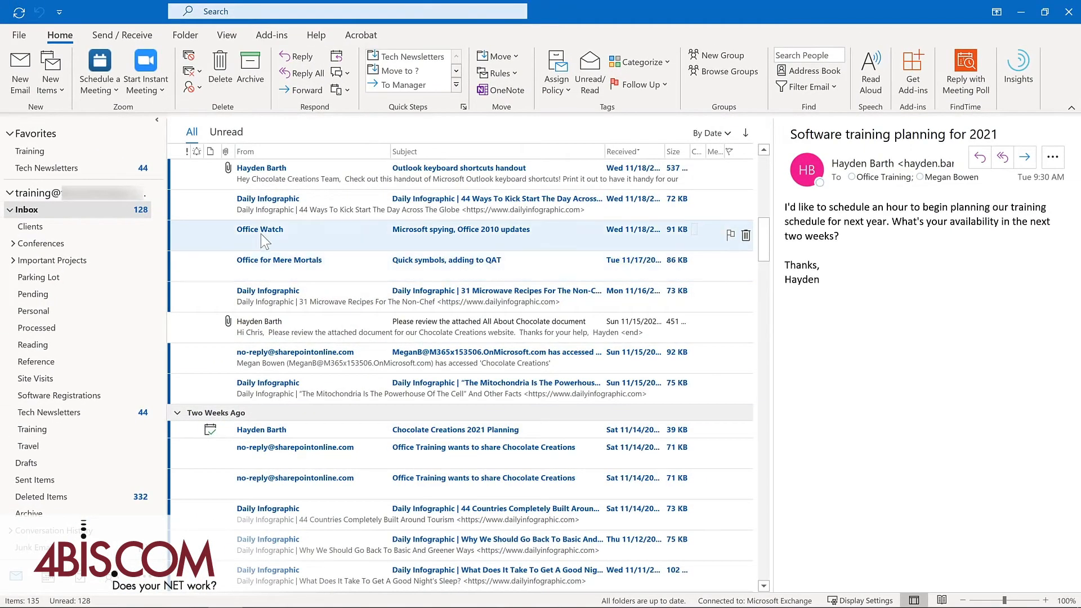
# File the "Microsoft spying" and "Quick symbols" newsletters with the Tech Newsletters Quick Step, and open the Tech Newsletters folder.
pyautogui.click(261, 234)
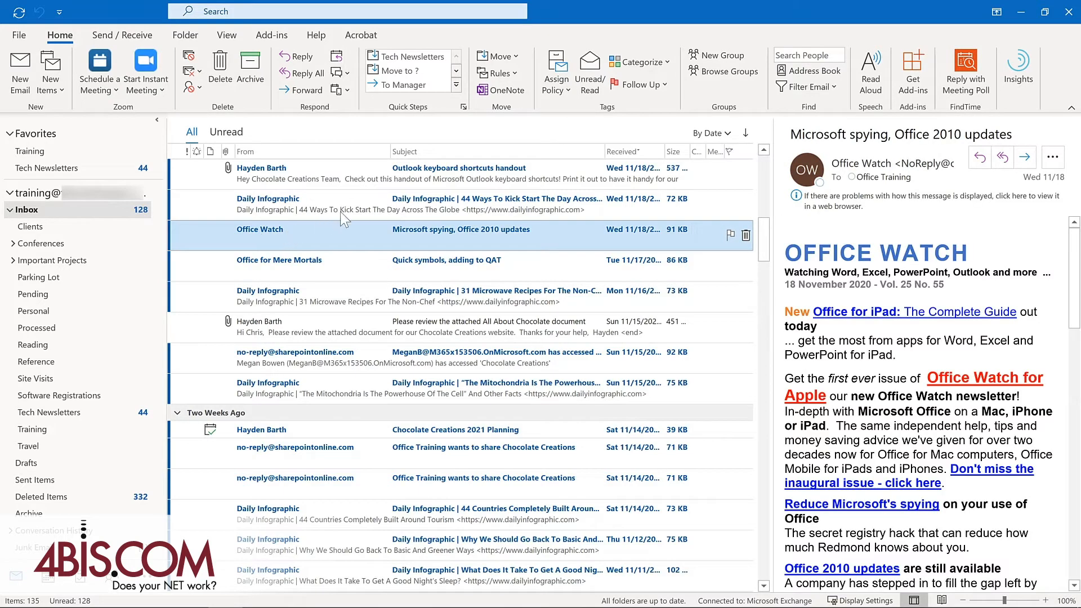
pyautogui.click(427, 56)
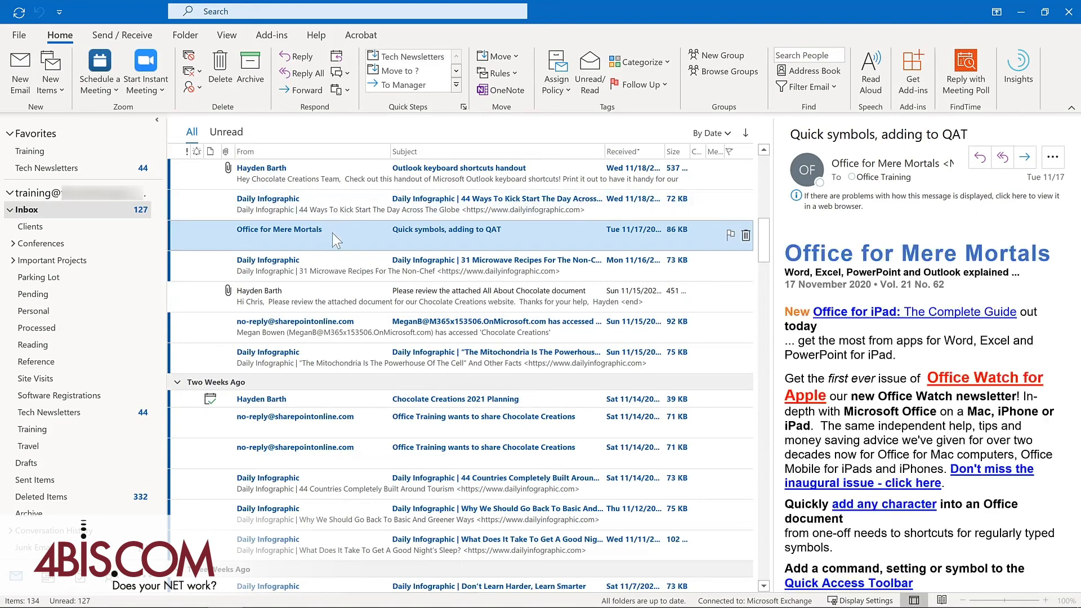
pyautogui.hotkey('ctrl', 'shift', '1')
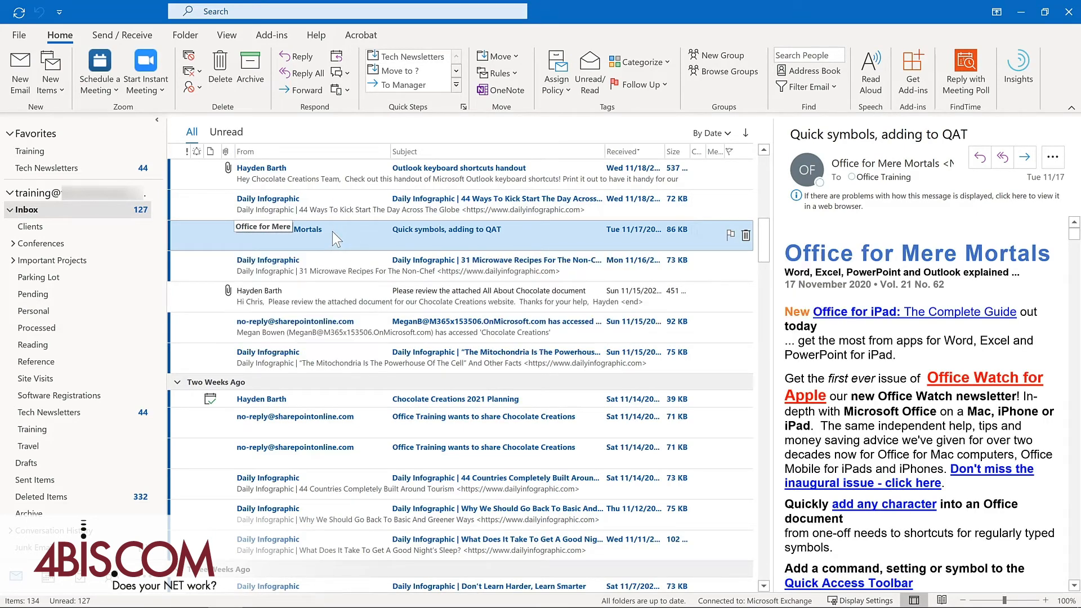
pyautogui.hotkey('ctrl', 'shift', '1')
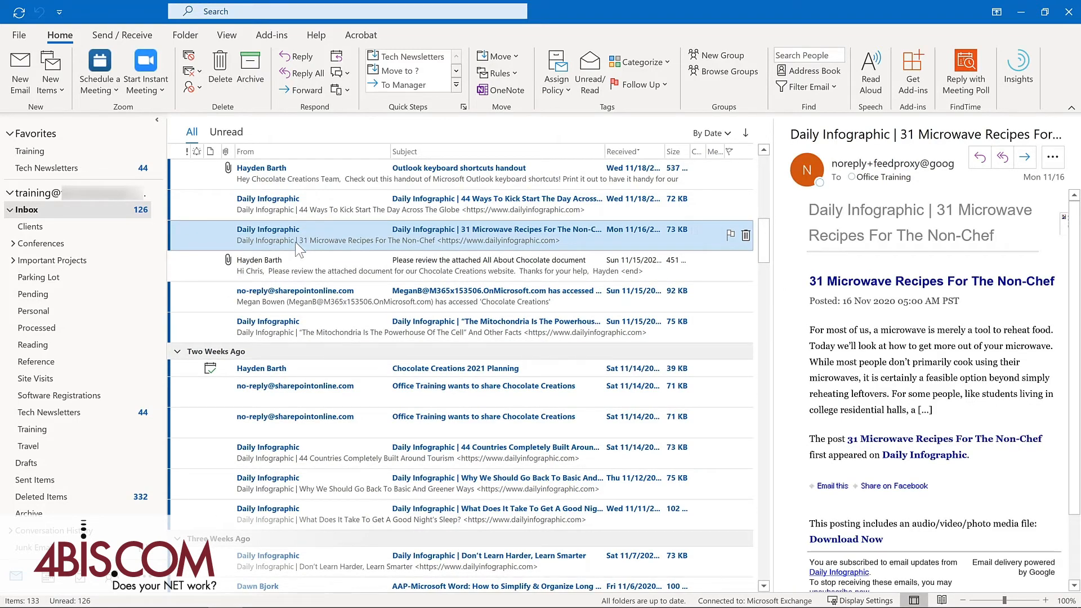
pyautogui.click(92, 417)
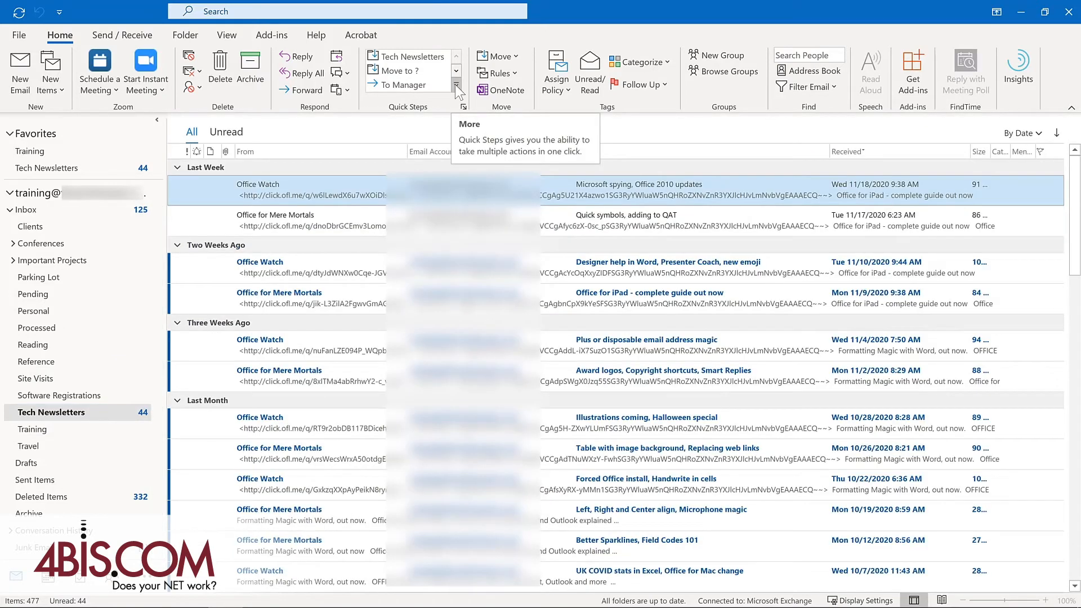
# View the full list of Quick Steps and open the Quick Steps manager.
pyautogui.click(457, 84)
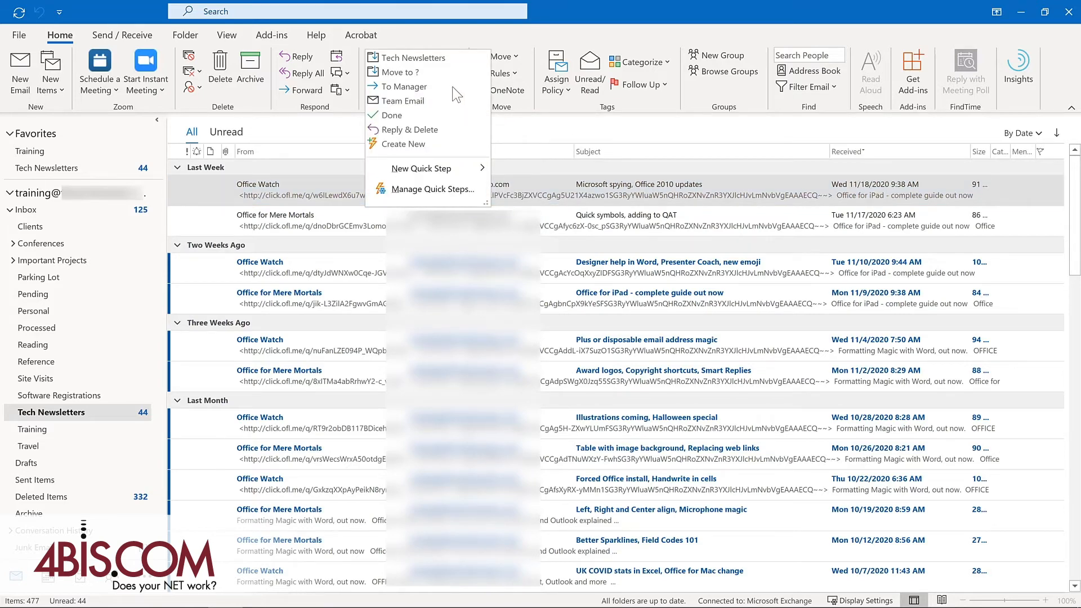
pyautogui.click(415, 190)
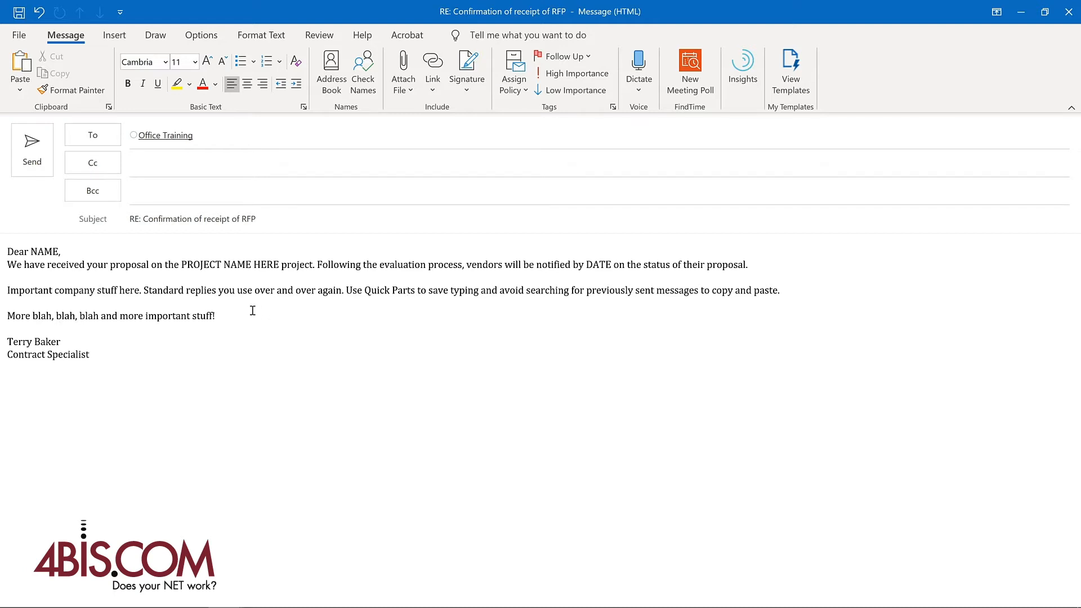
# Start saving the entire RFP confirmation message body to the Quick Parts gallery under the name "Proposal response".
pyautogui.hotkey('ctrl', 'a')
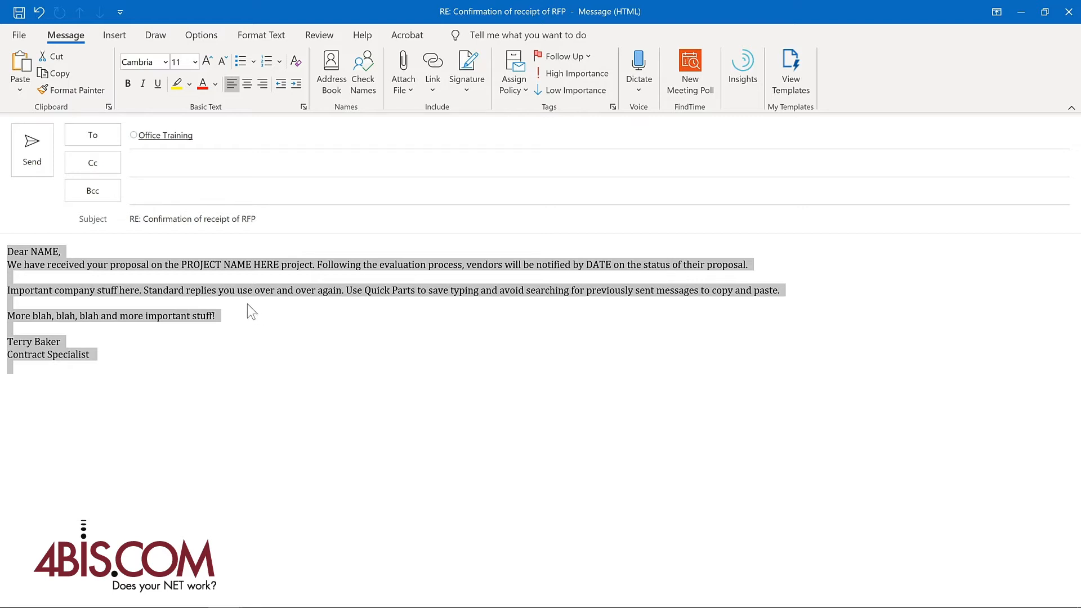
pyautogui.click(104, 36)
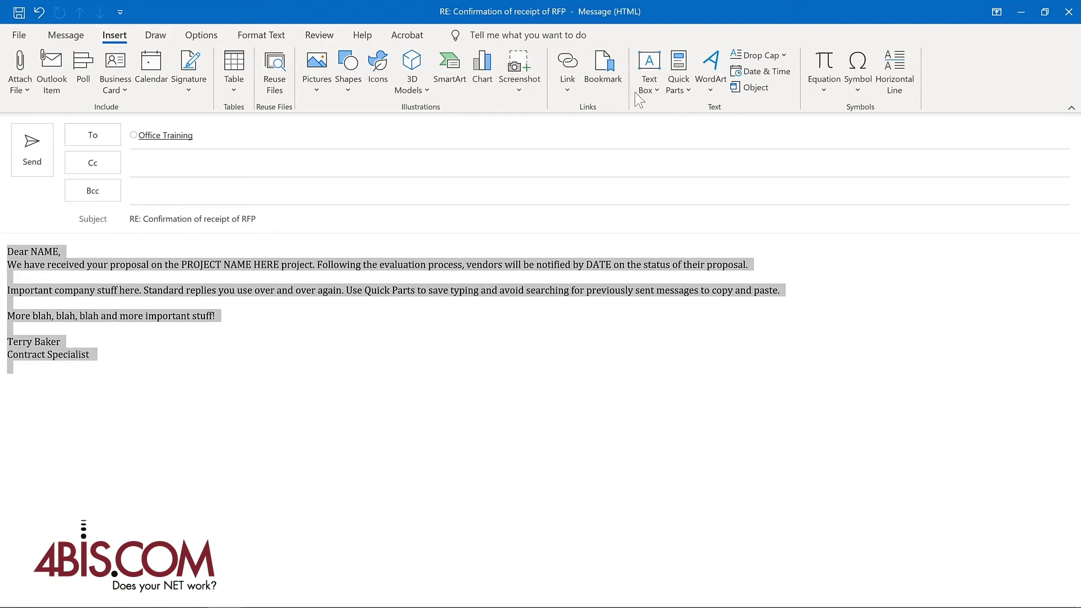
pyautogui.click(689, 93)
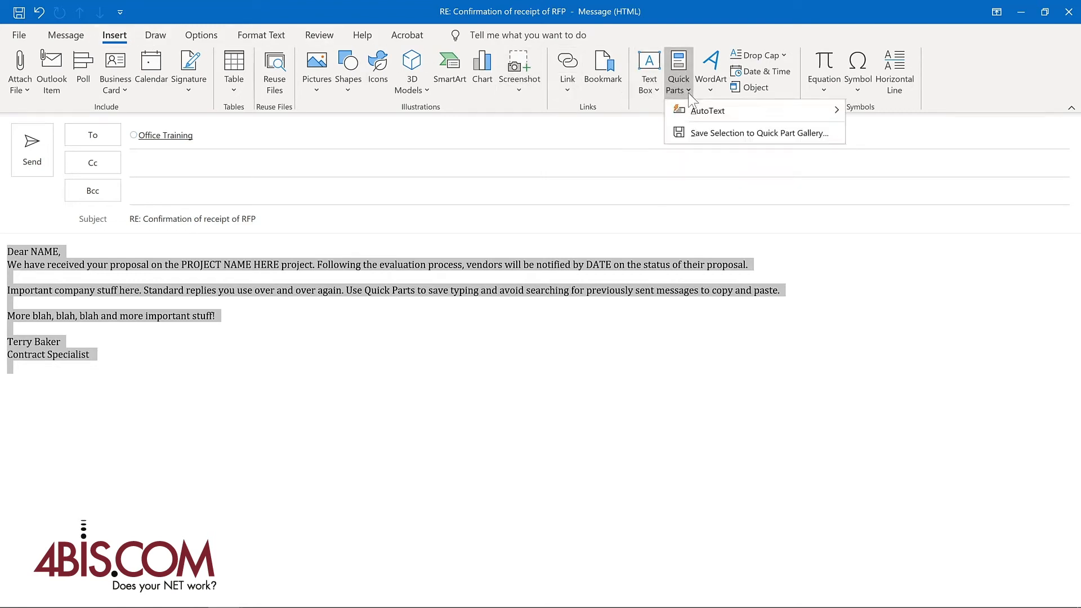
pyautogui.click(707, 134)
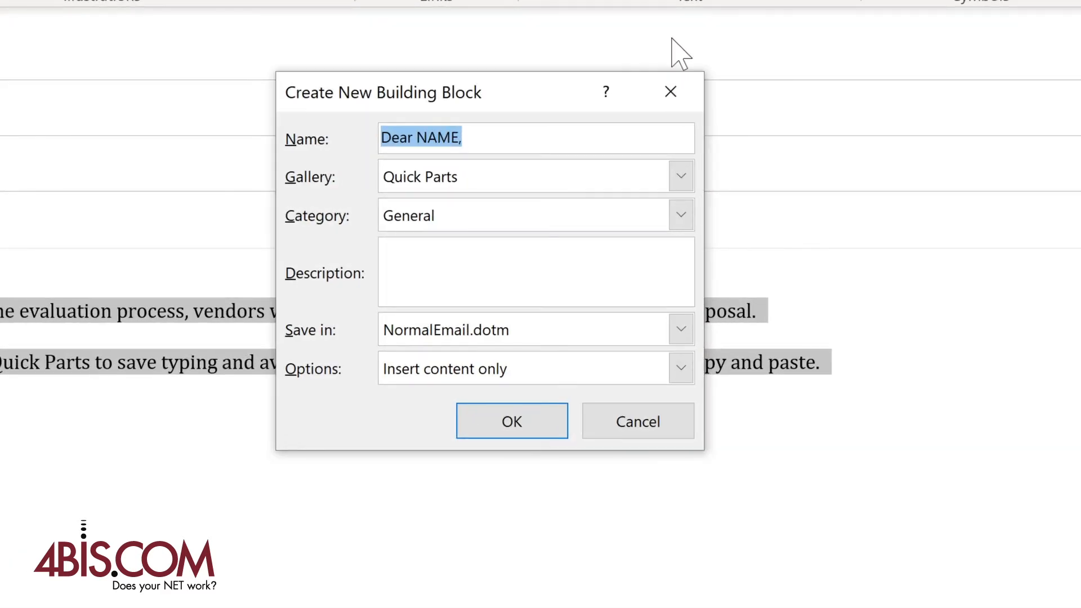
pyautogui.write('Proposal response')
# Create a new category named "Proposals" for the building block.
pyautogui.click(681, 215)
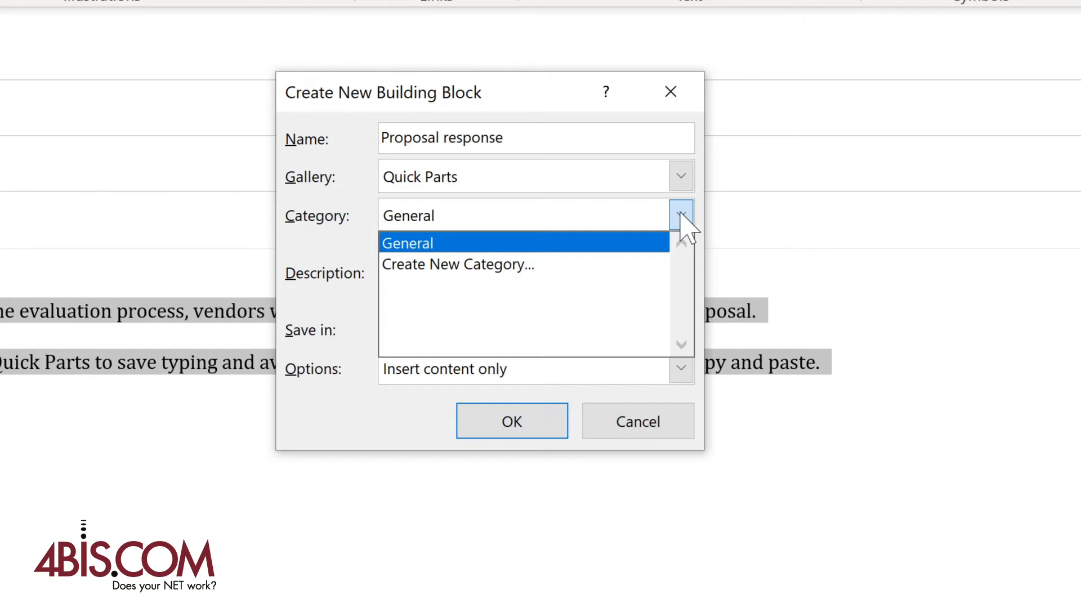
pyautogui.click(458, 265)
pyautogui.write('Pro')
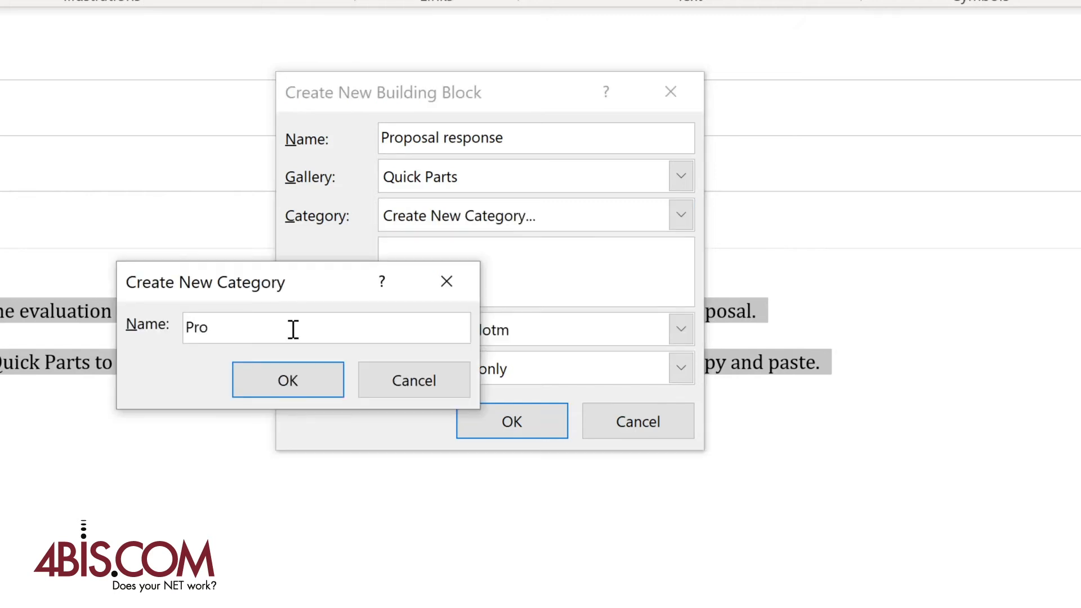
pyautogui.write('posals')
pyautogui.press('Return')
# Describe the building block as "Response to project proposals", keep the "Insert content only" option, and save it.
pyautogui.click(425, 251)
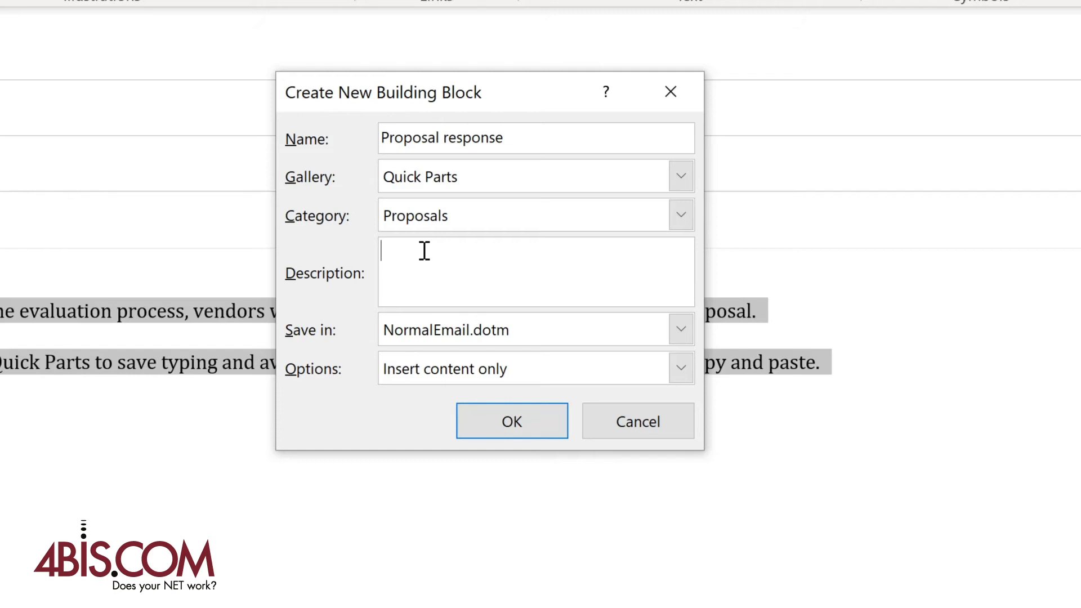
pyautogui.write('Response to project proposals')
pyautogui.click(682, 369)
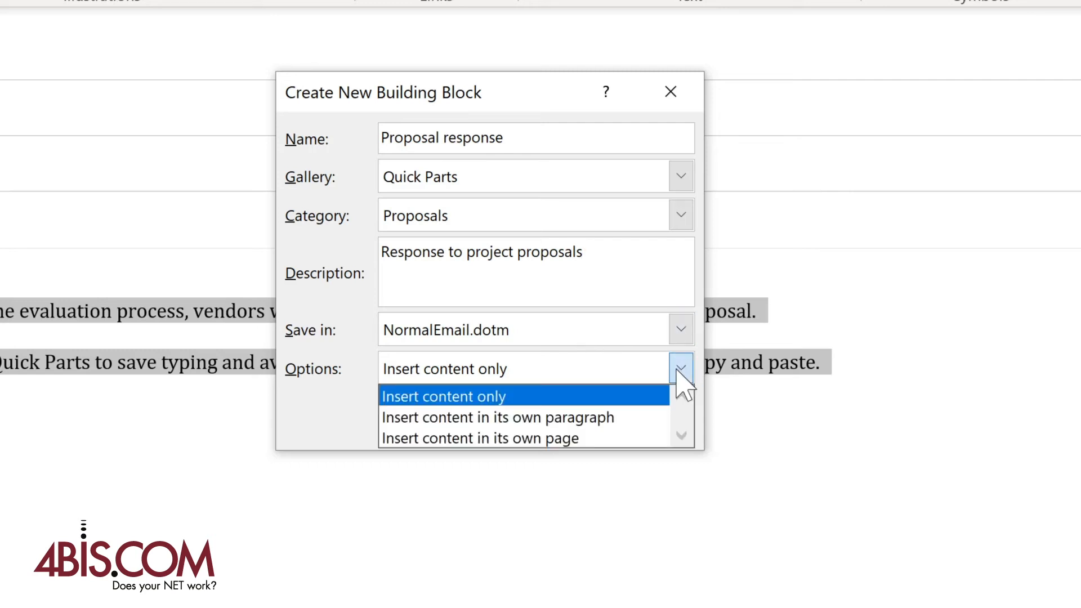
pyautogui.click(678, 371)
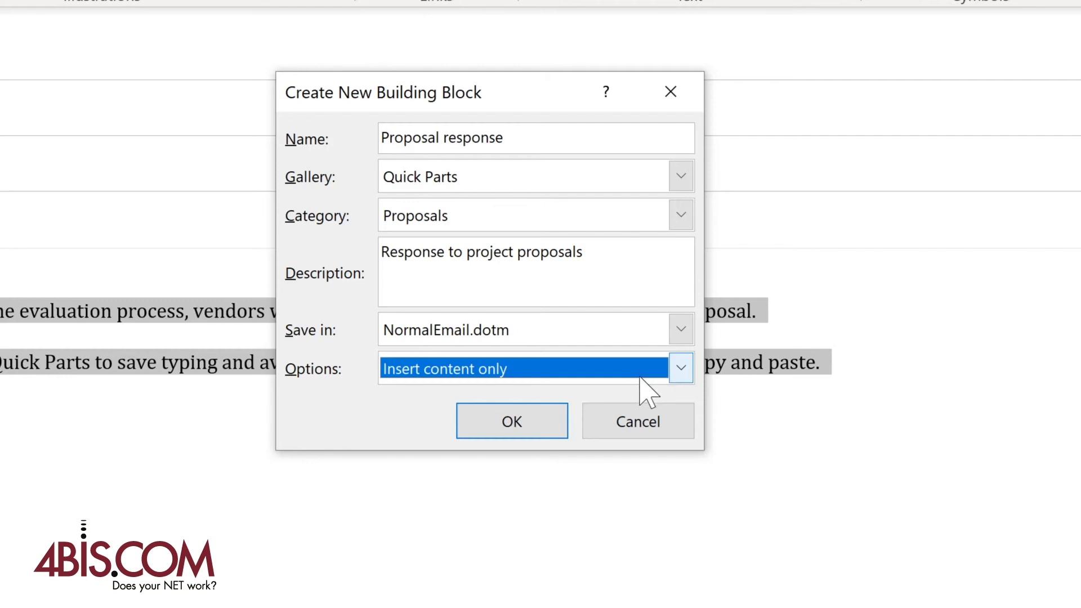
pyautogui.click(515, 429)
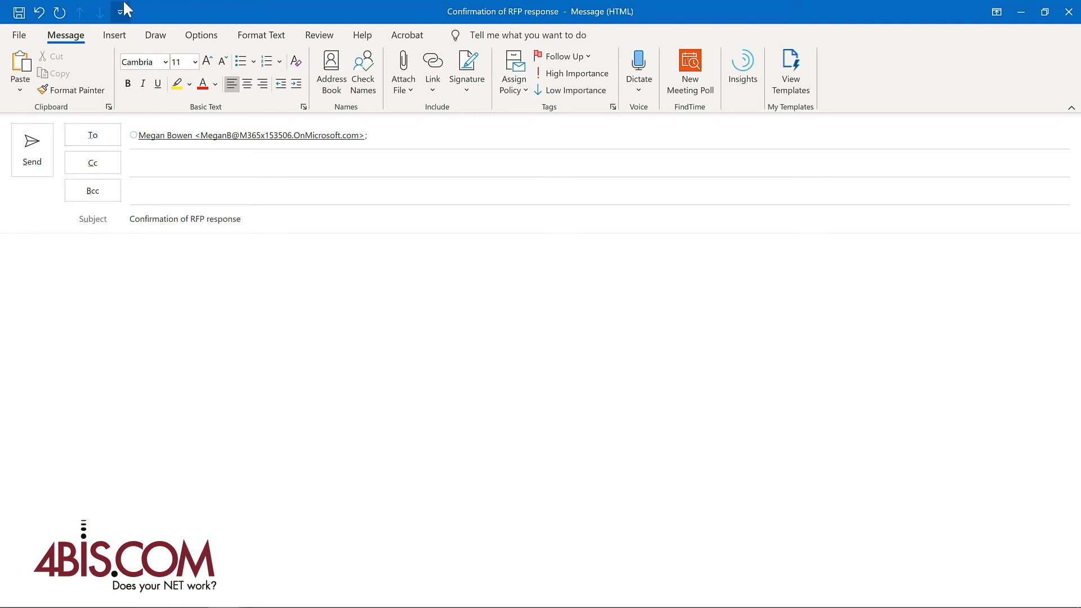
# Insert the "Proposal response" Quick Part into the body of the "Confirmation of RFP response" message.
pyautogui.click(116, 37)
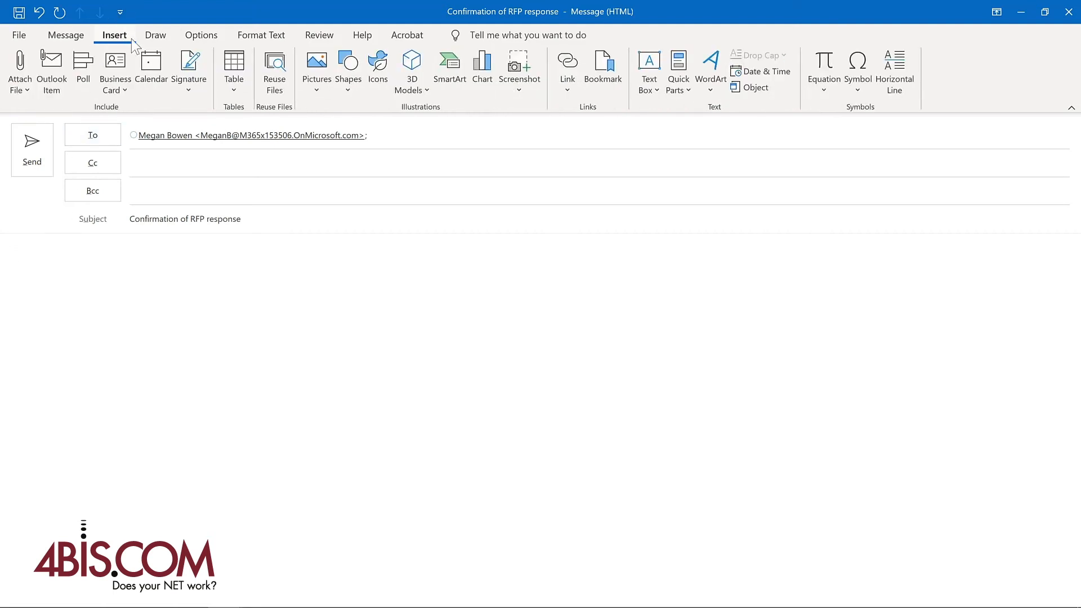
pyautogui.click(678, 100)
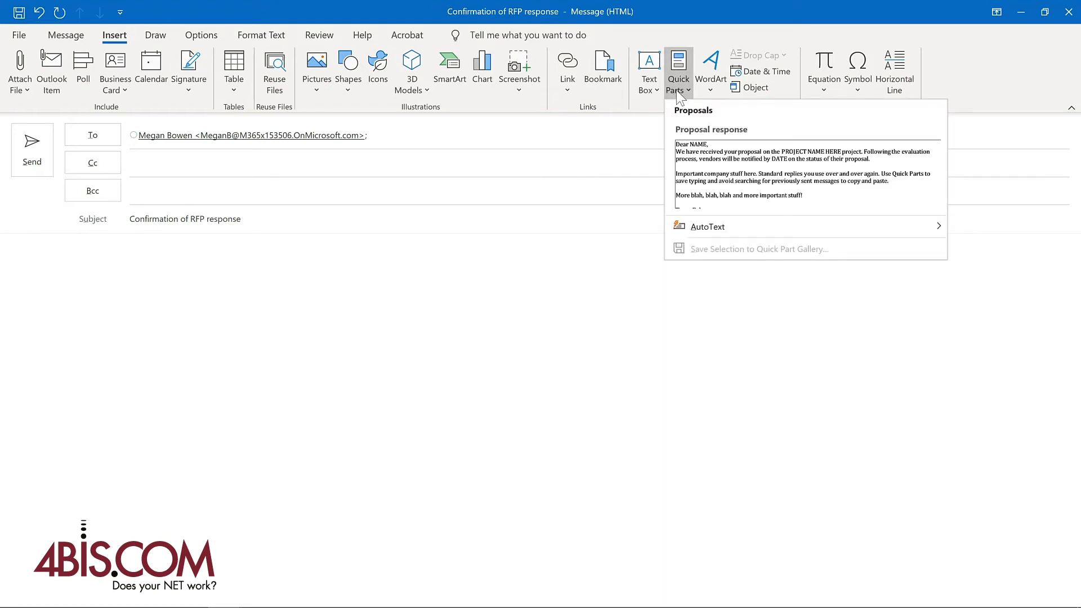
pyautogui.click(726, 165)
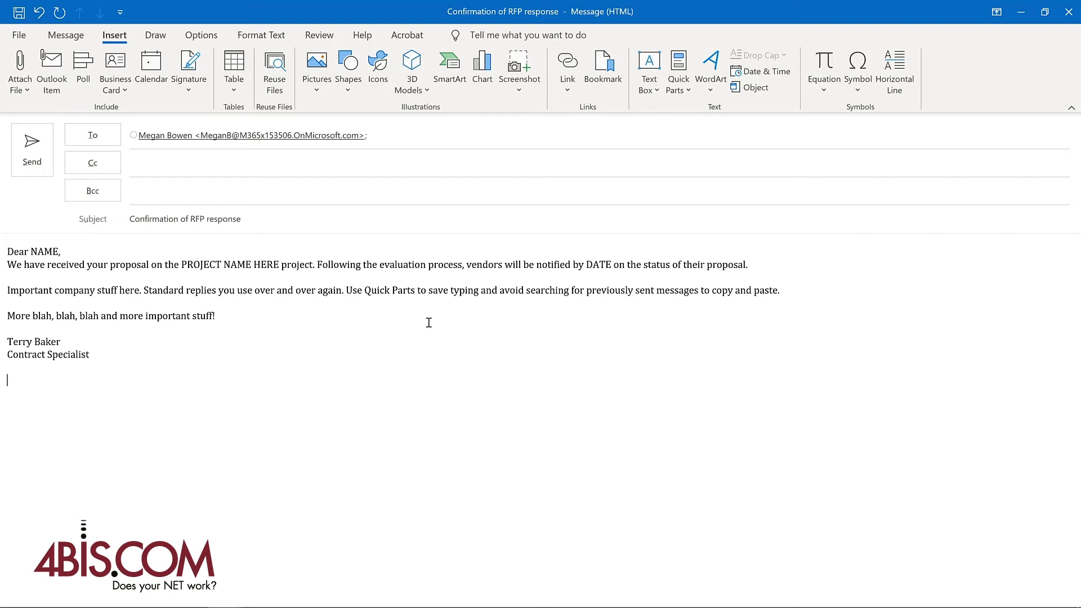
# Open the building block organizer for managing or deleting the saved "Proposal response" Quick Part.
pyautogui.click(679, 84)
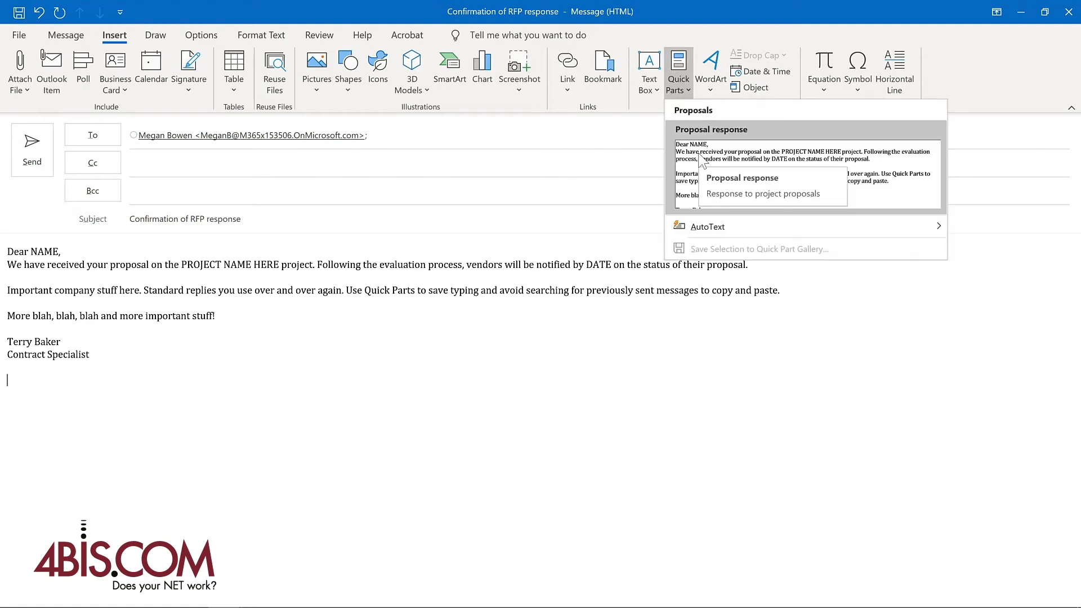
pyautogui.rightClick(700, 157)
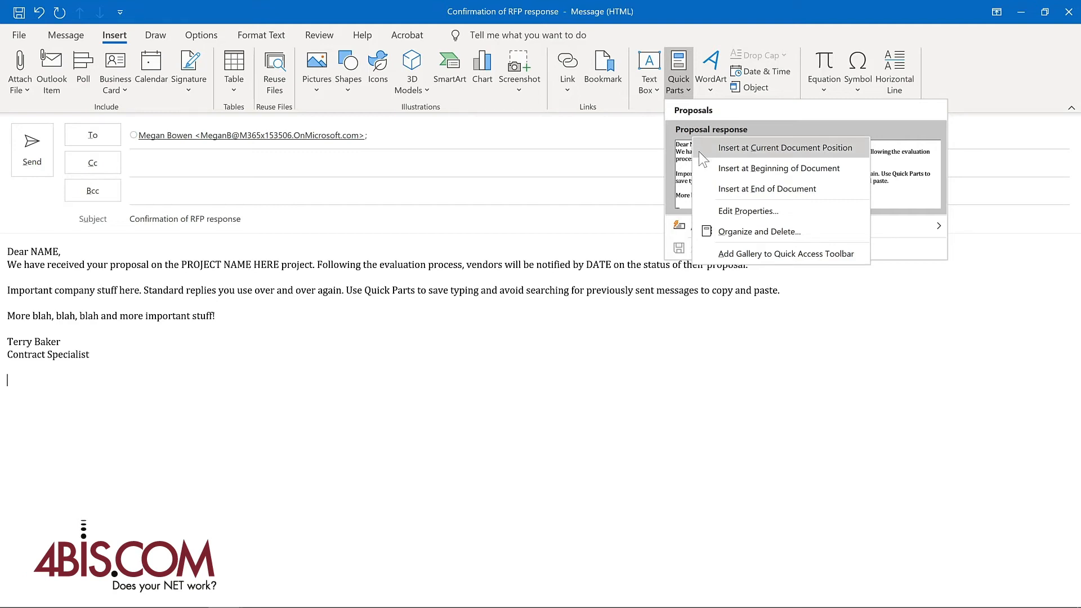
pyautogui.click(726, 229)
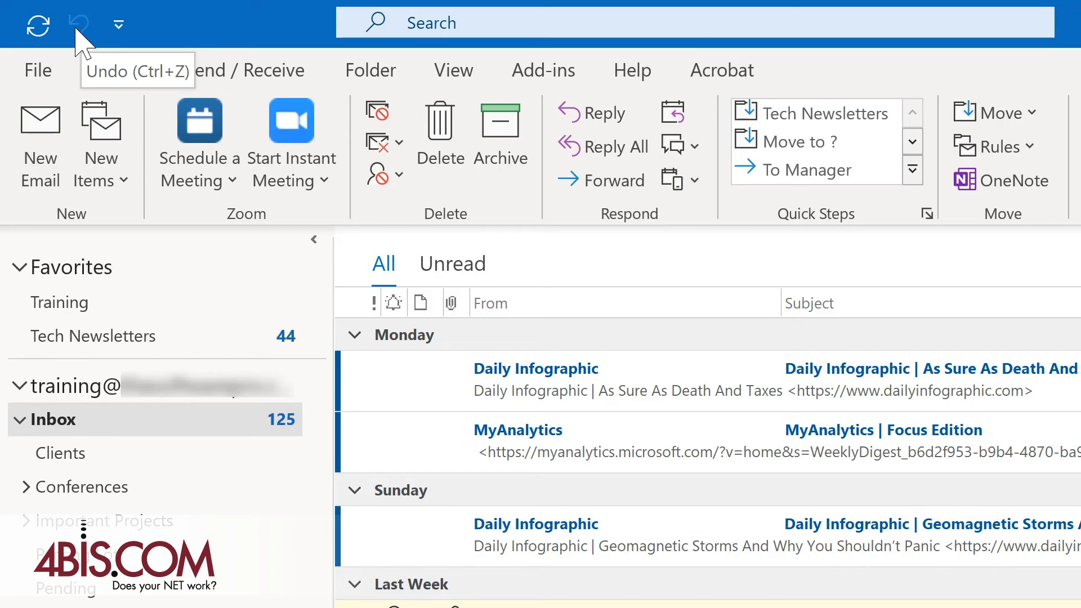
# Add the Reply, Reply All and Forward commands to the main window's Quick Access Toolbar.
pyautogui.click(119, 25)
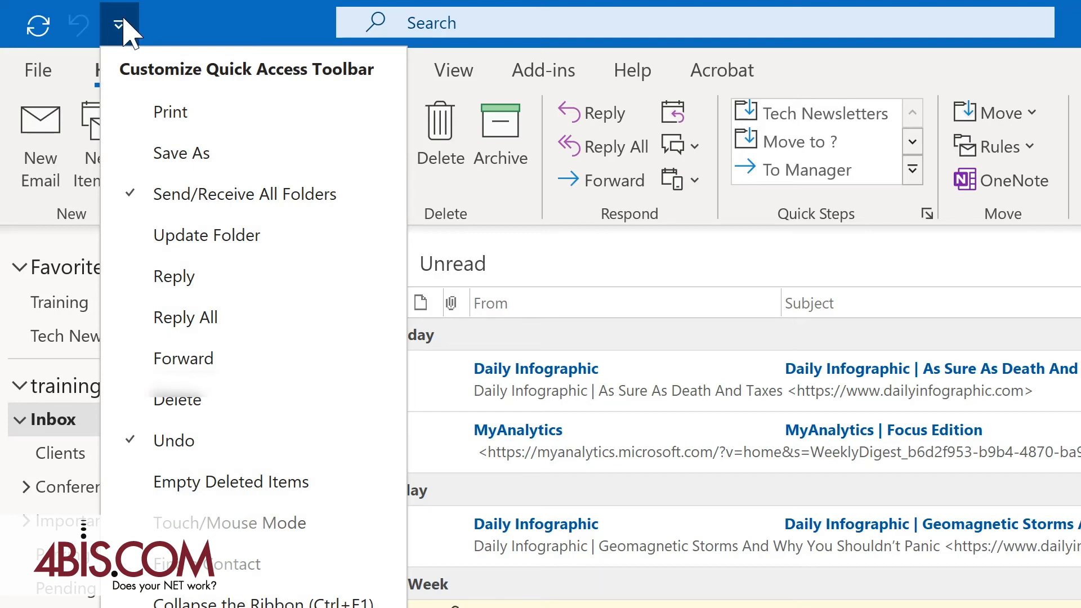
pyautogui.click(174, 277)
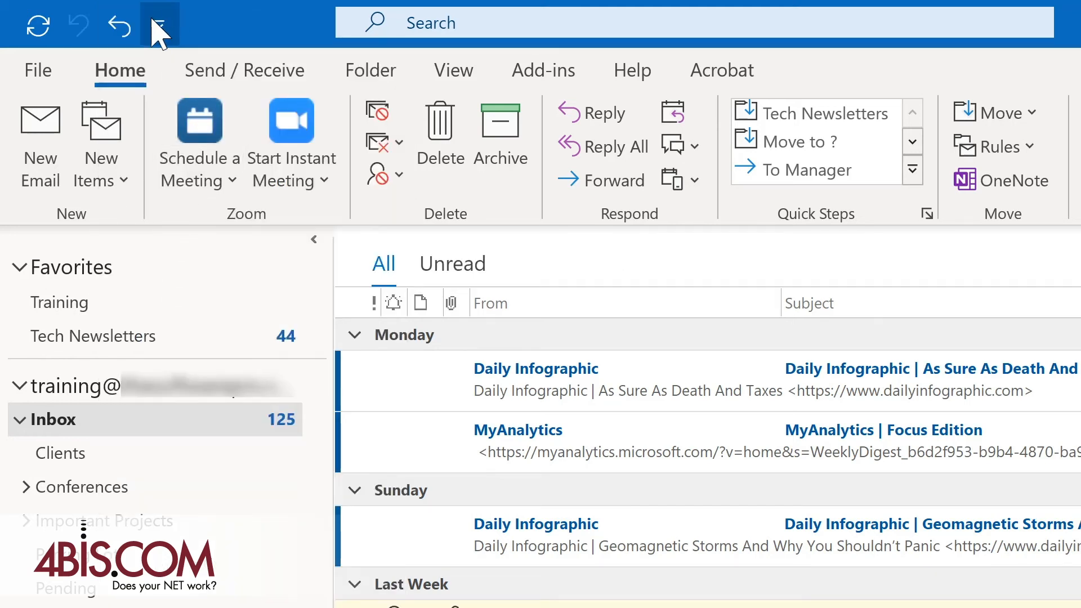
pyautogui.click(160, 25)
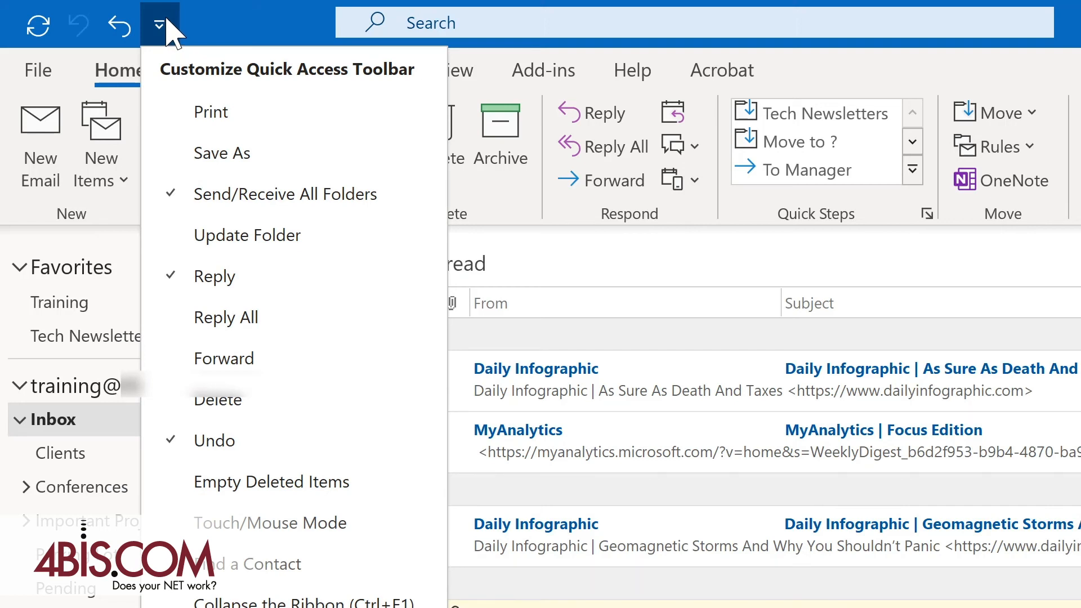
pyautogui.click(198, 319)
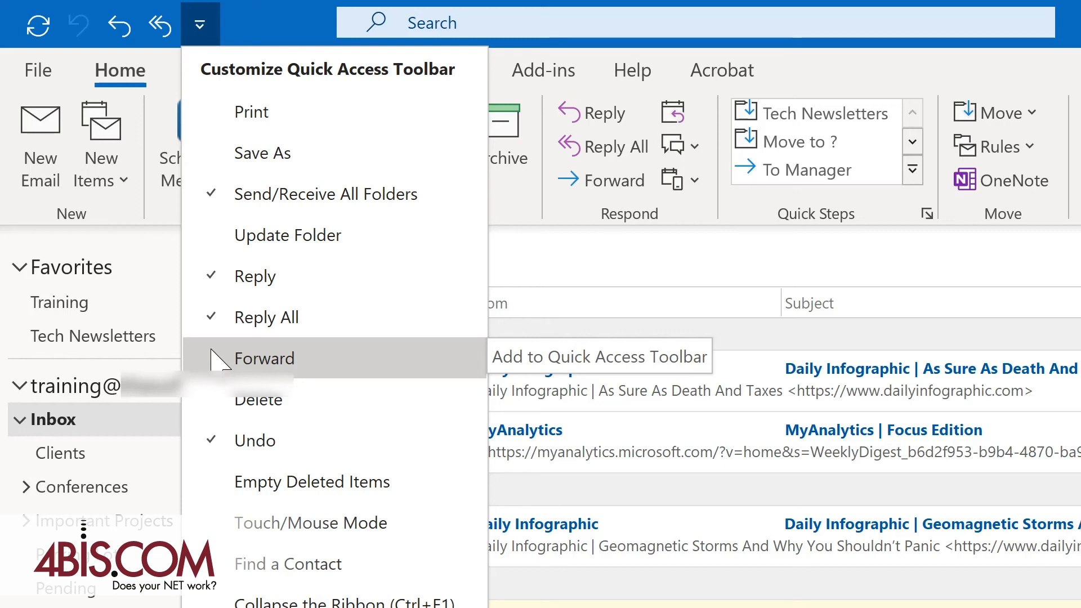
pyautogui.click(216, 359)
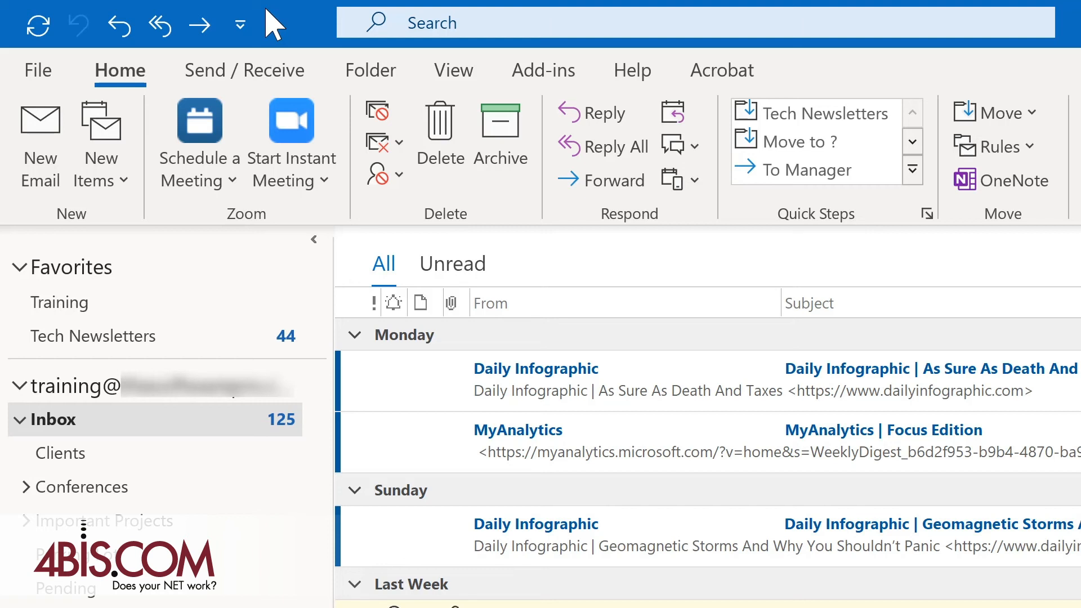
# Create a new email message and add the Quick Parts command to its Quick Access Toolbar.
pyautogui.hotkey('ctrl', 'n')
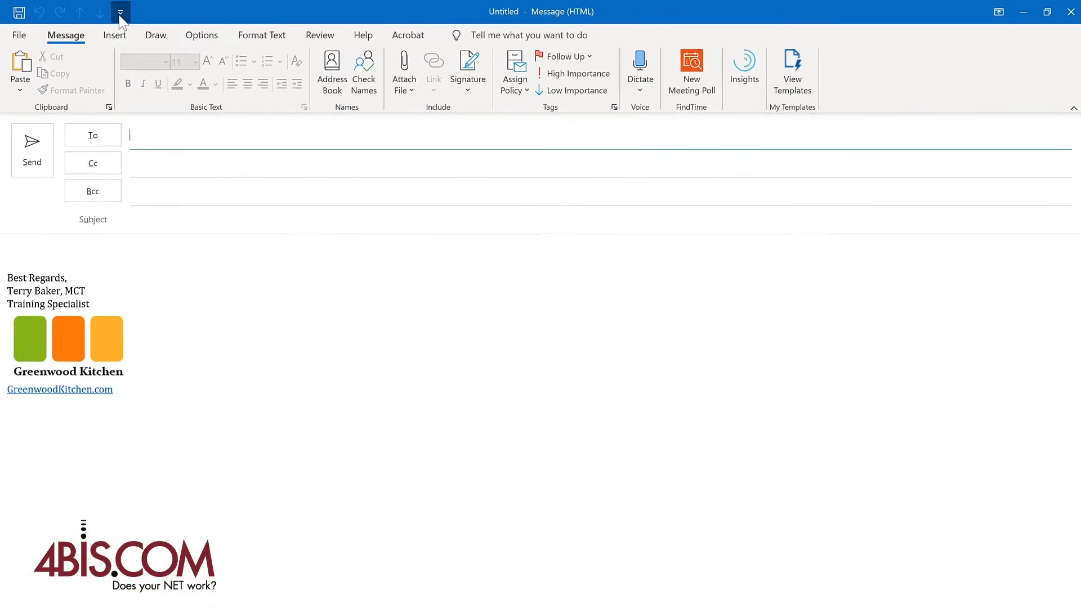
pyautogui.click(120, 15)
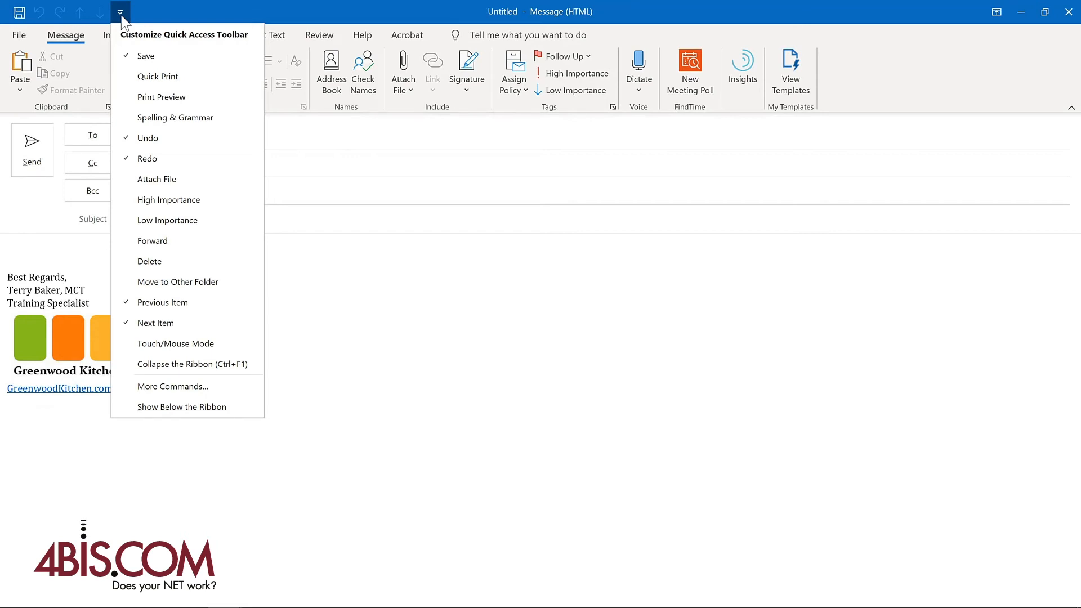
pyautogui.click(122, 17)
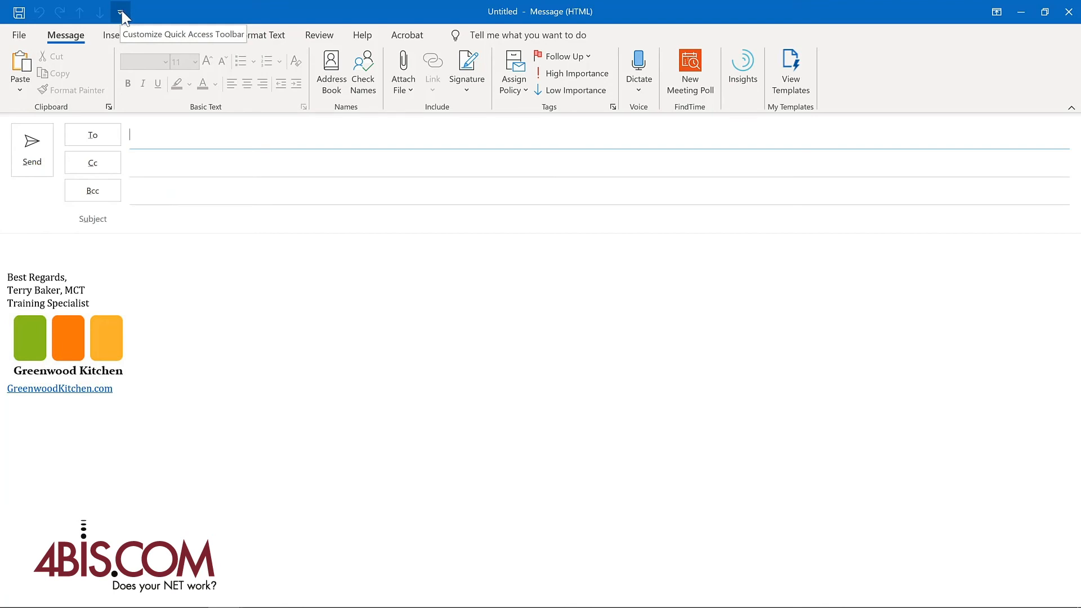
pyautogui.click(42, 240)
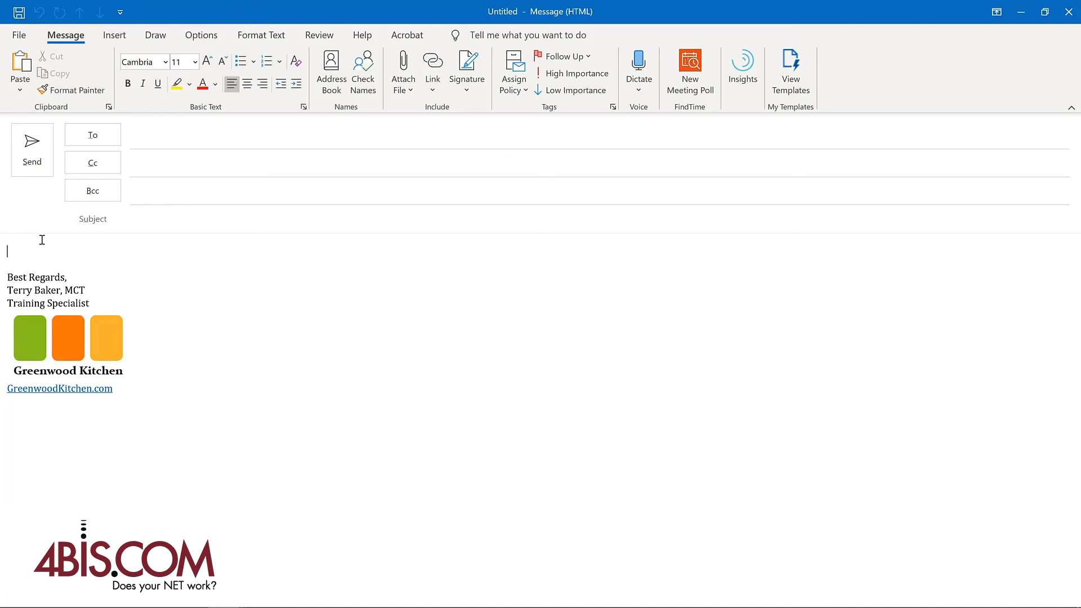
pyautogui.click(112, 38)
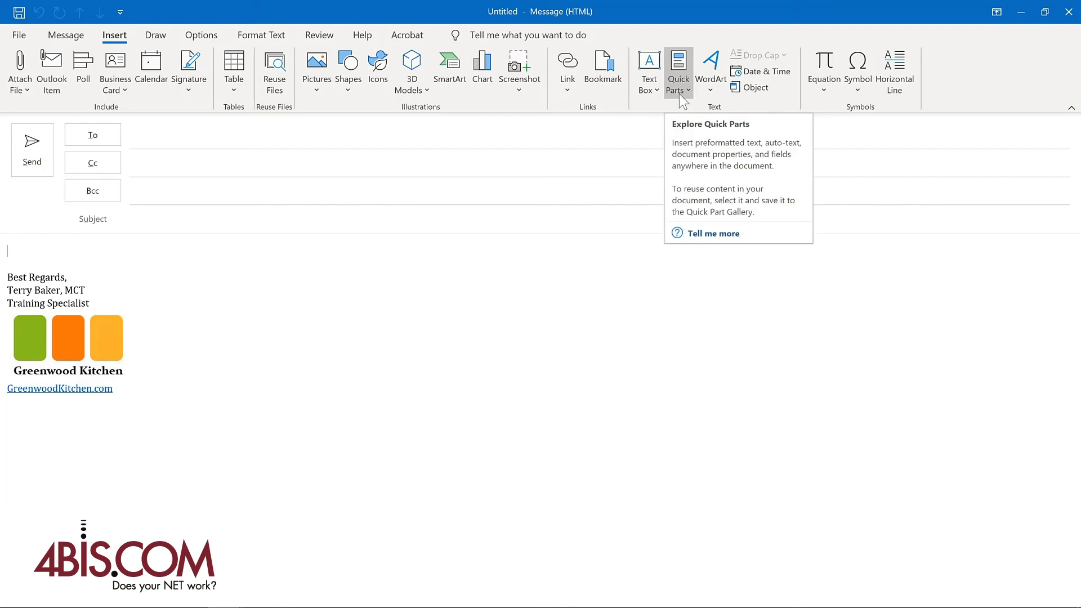
pyautogui.click(678, 66)
pyautogui.rightClick(678, 65)
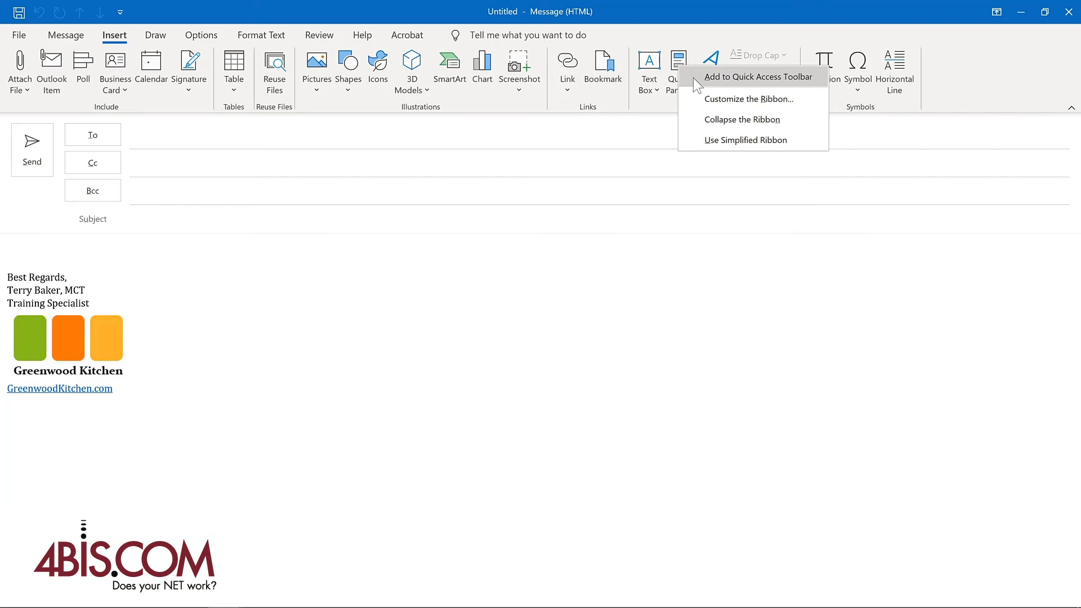
pyautogui.click(698, 86)
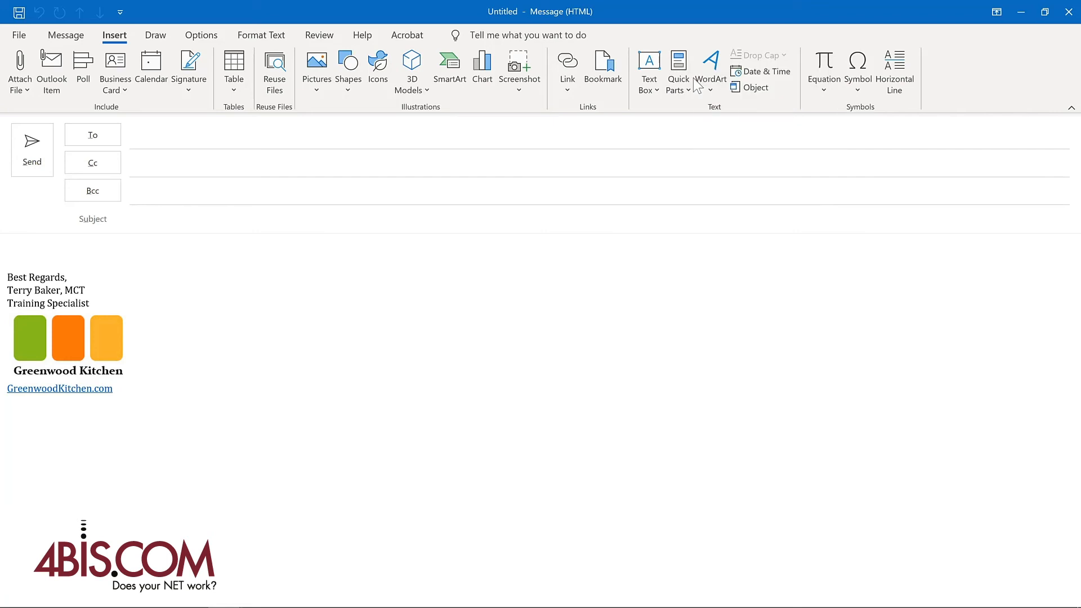
# Add the Delay Delivery command to the message window's Quick Access Toolbar.
pyautogui.click(199, 40)
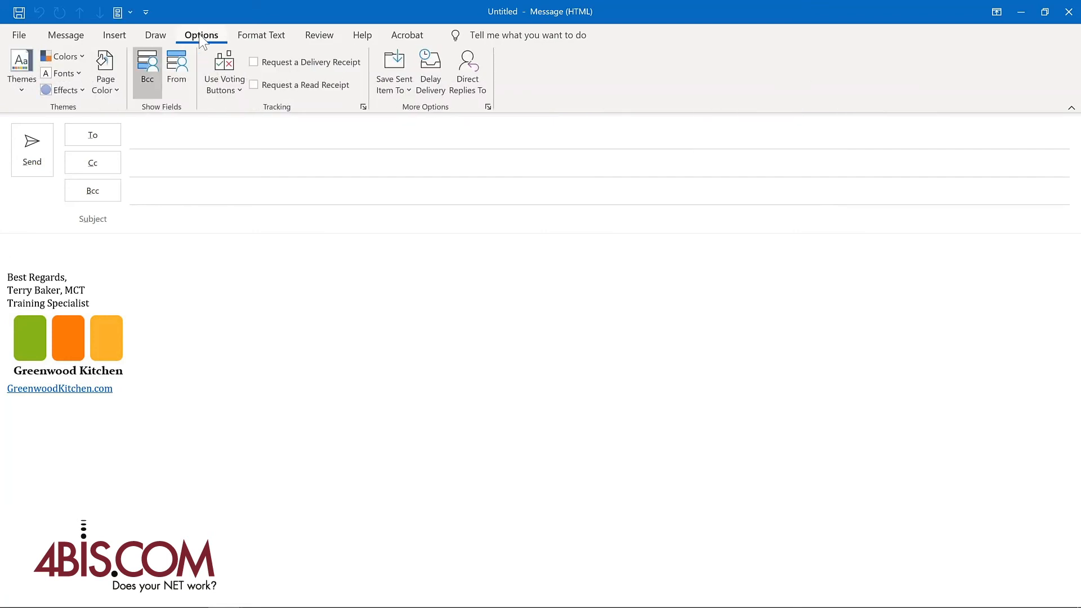
pyautogui.rightClick(438, 78)
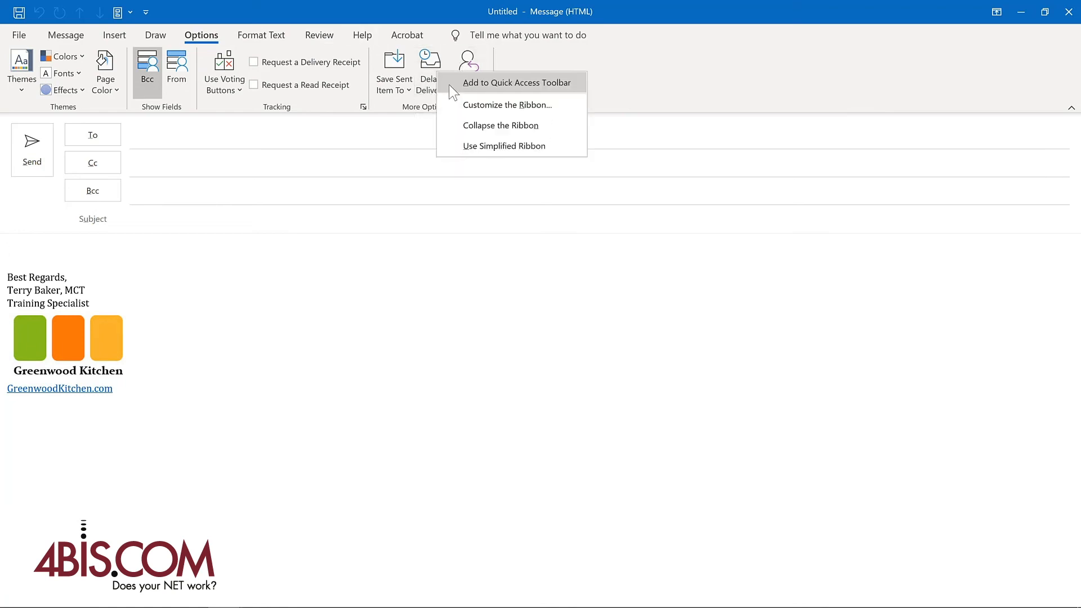
pyautogui.click(452, 82)
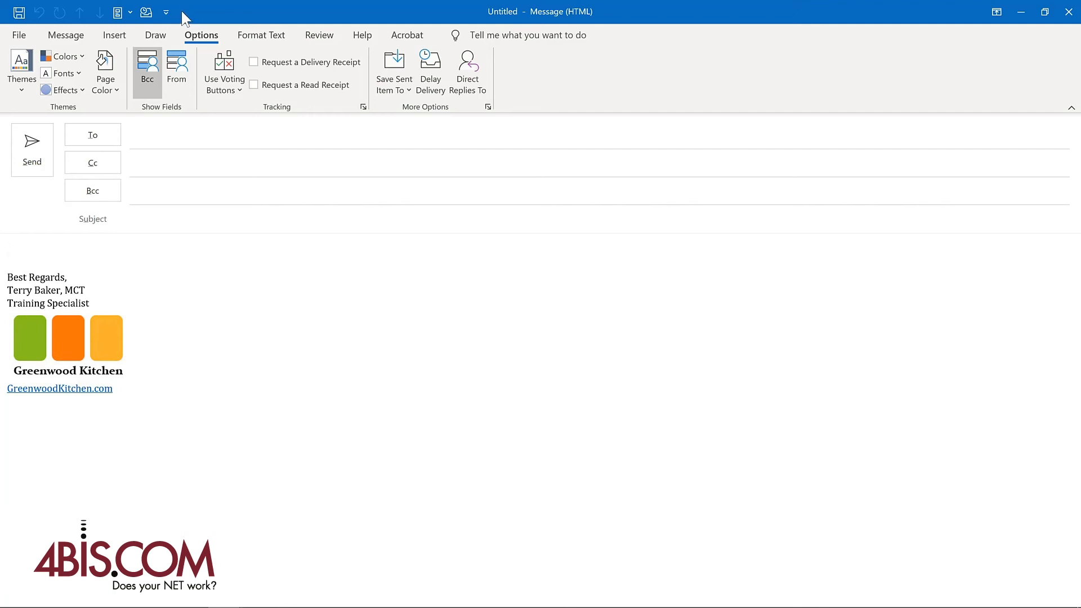
# Show the Quick Access Toolbar below the ribbon and open its full customization options from the main window.
pyautogui.click(166, 12)
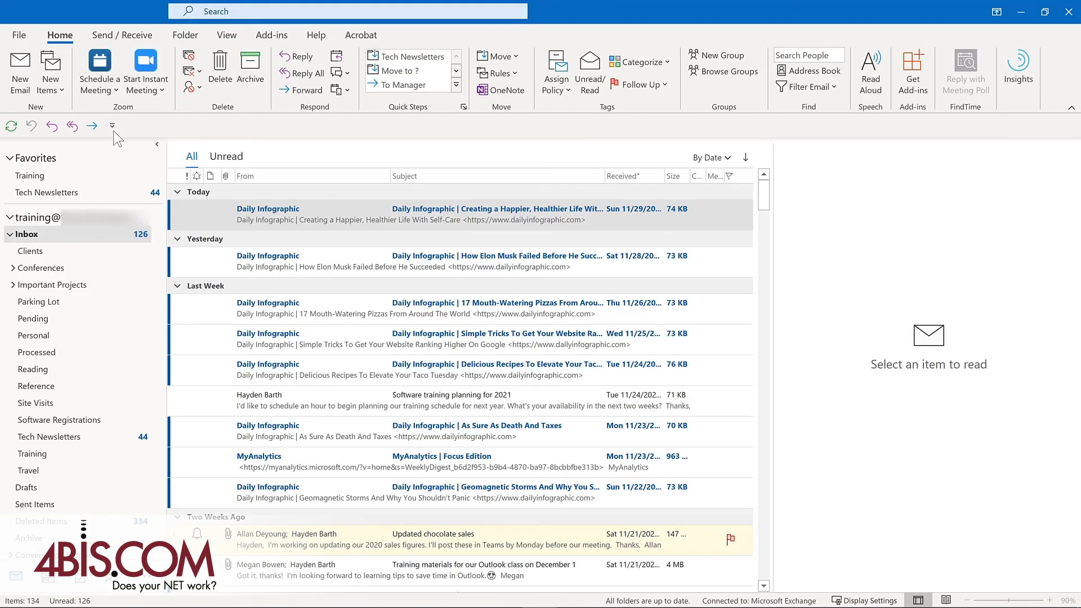
pyautogui.click(113, 129)
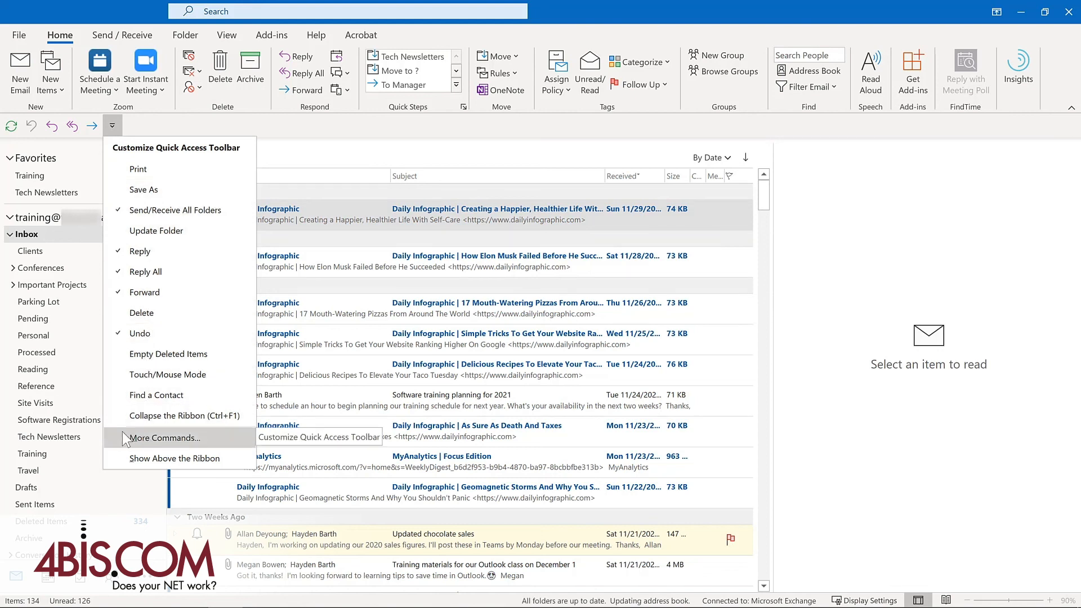
pyautogui.rightClick(67, 129)
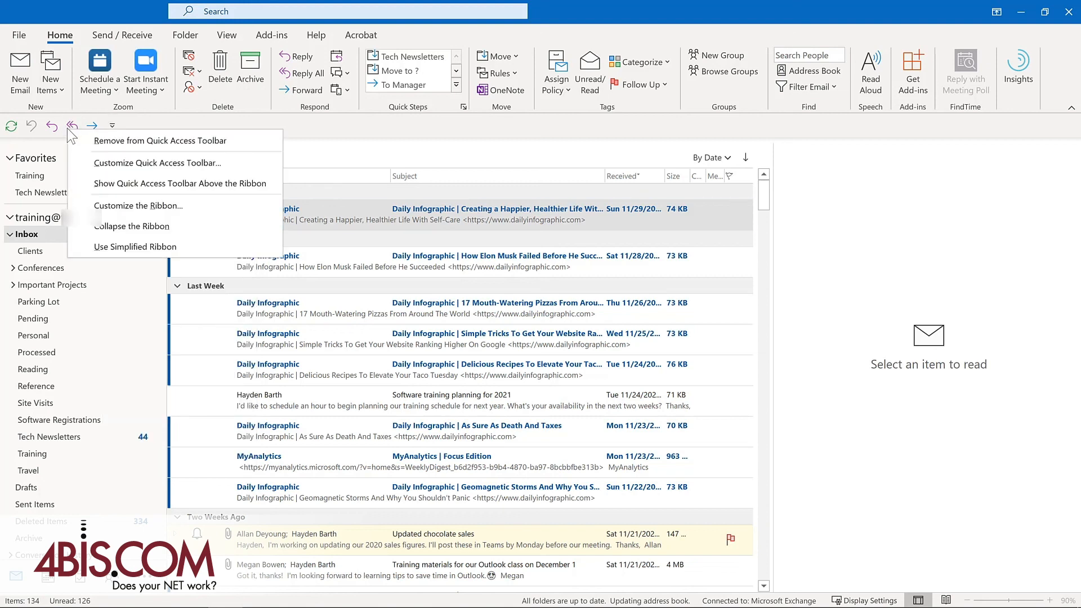
pyautogui.click(87, 159)
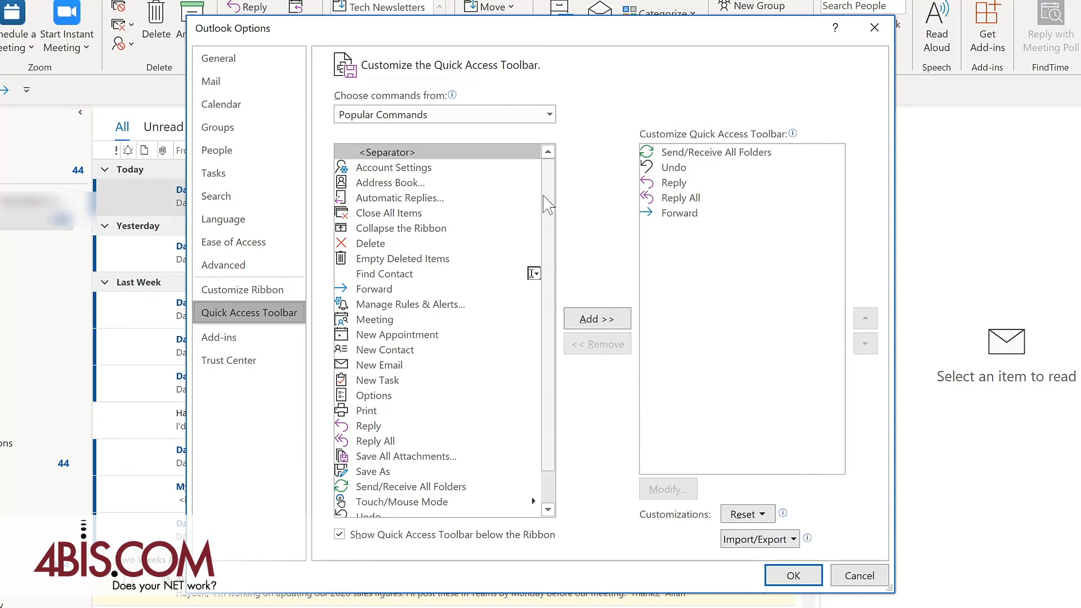
# Add Manage Rules & Alerts, Meeting, New Email and New Task to the Quick Access Toolbar's command list.
pyautogui.click(406, 305)
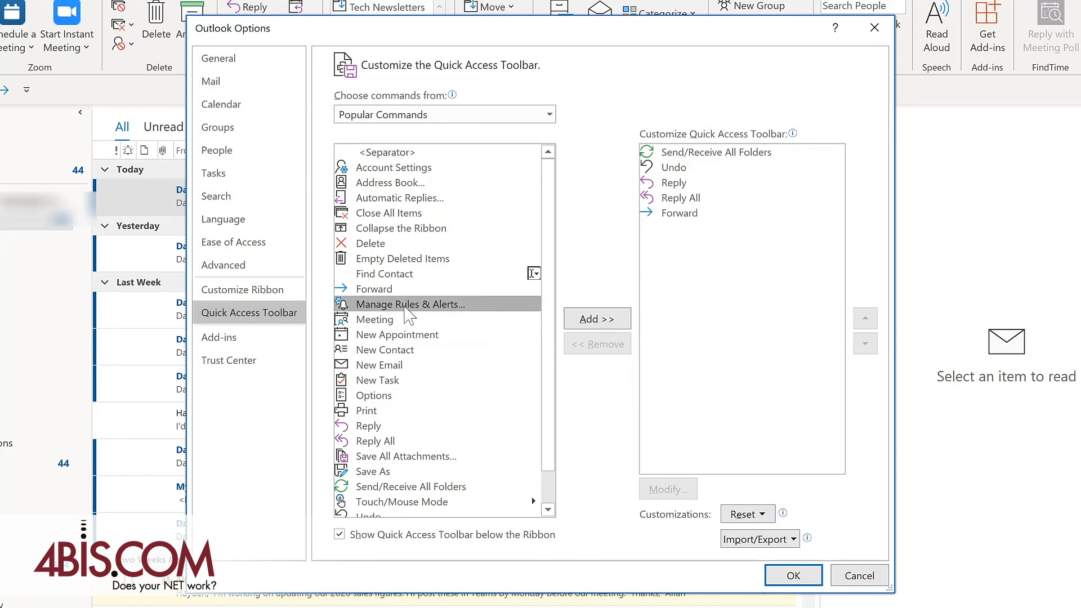
pyautogui.click(601, 324)
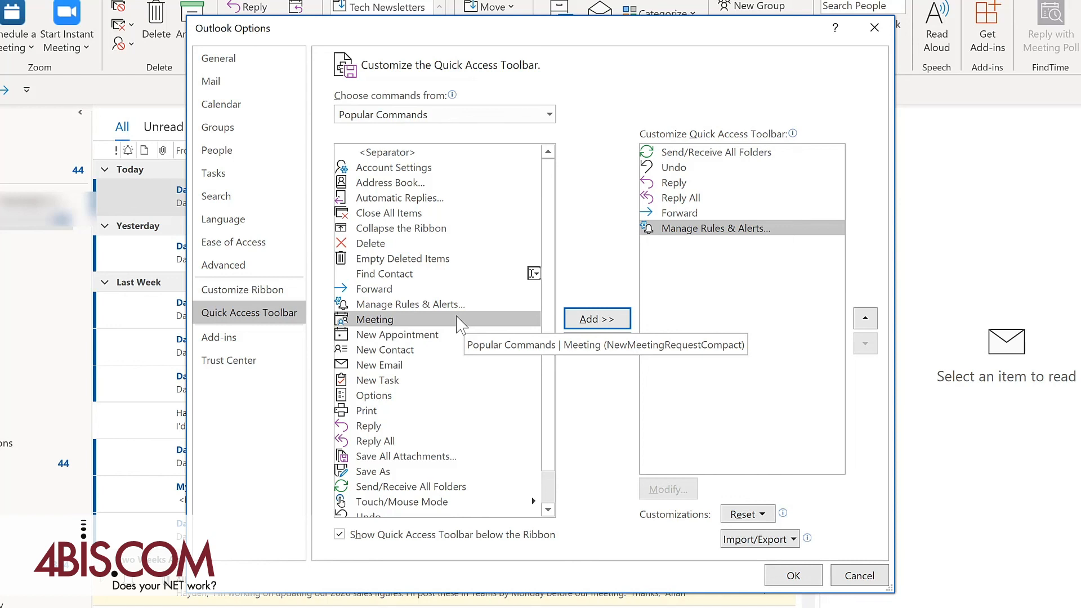
pyautogui.click(589, 320)
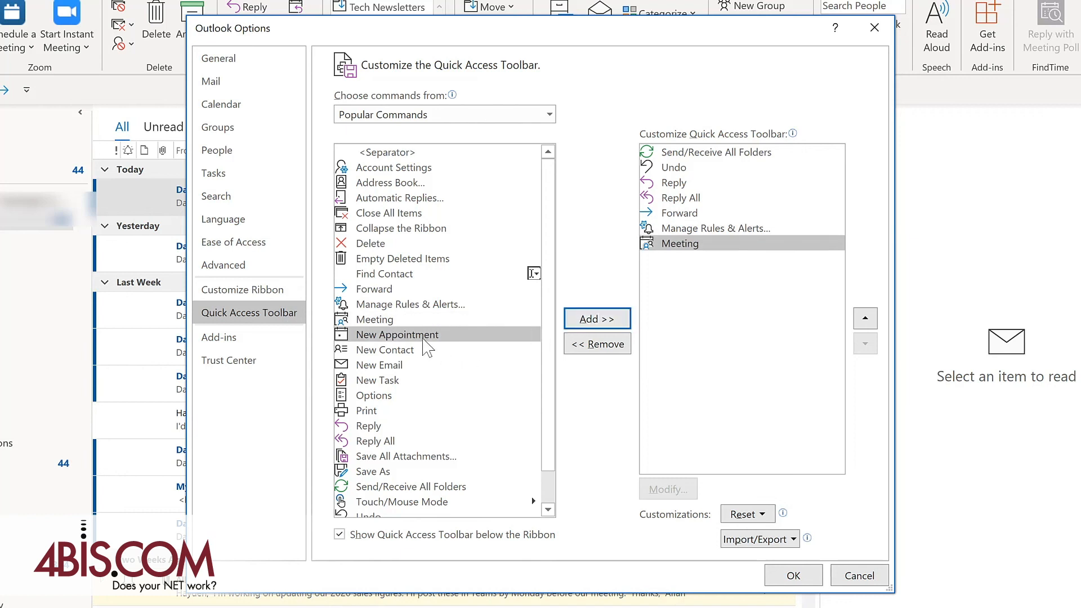
pyautogui.click(386, 366)
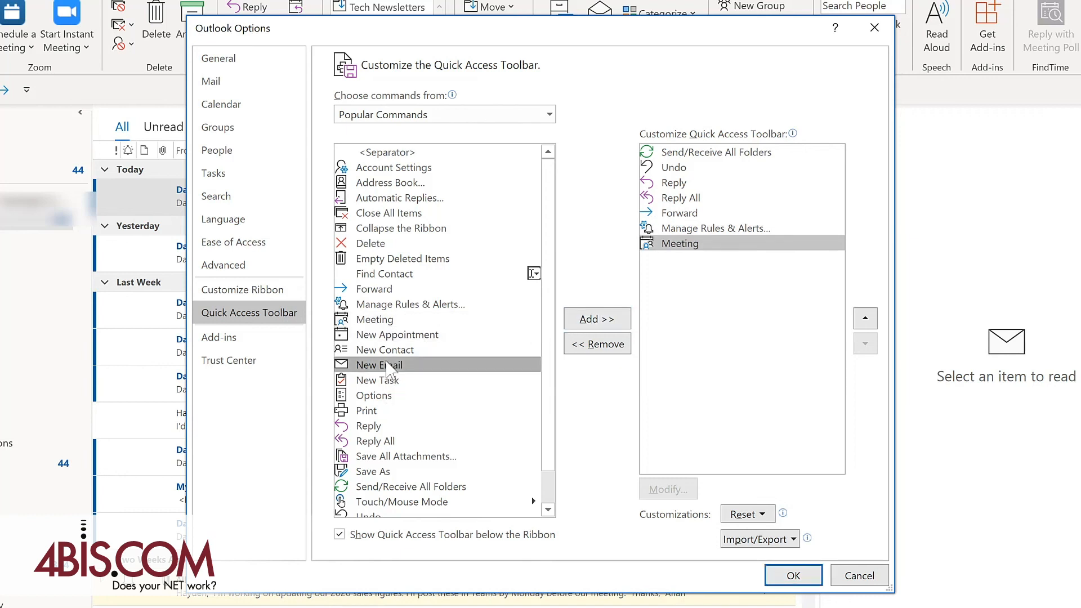
pyautogui.doubleClick(388, 366)
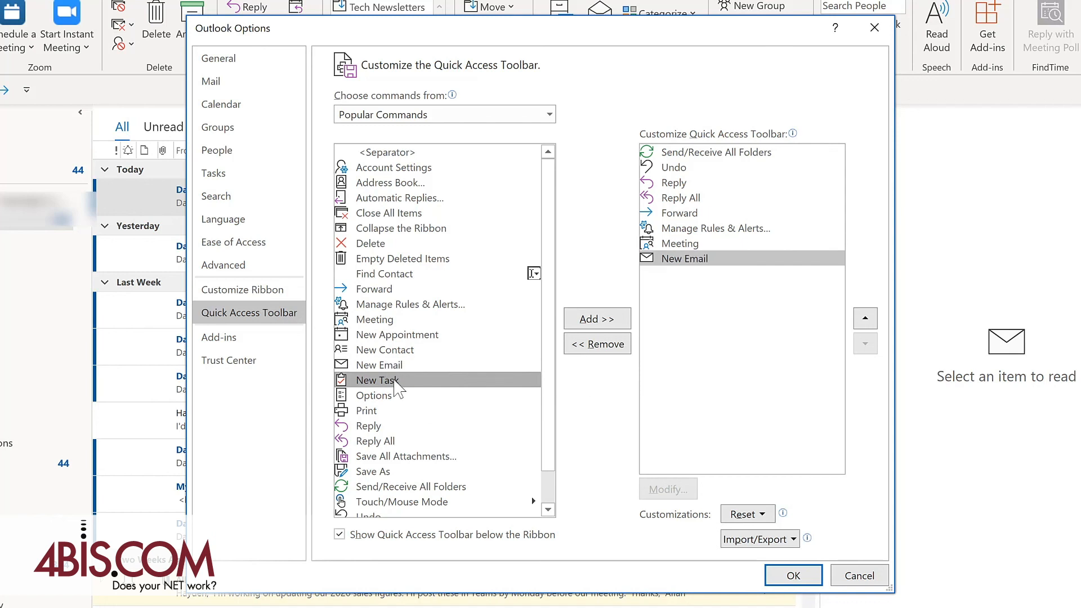
pyautogui.doubleClick(397, 382)
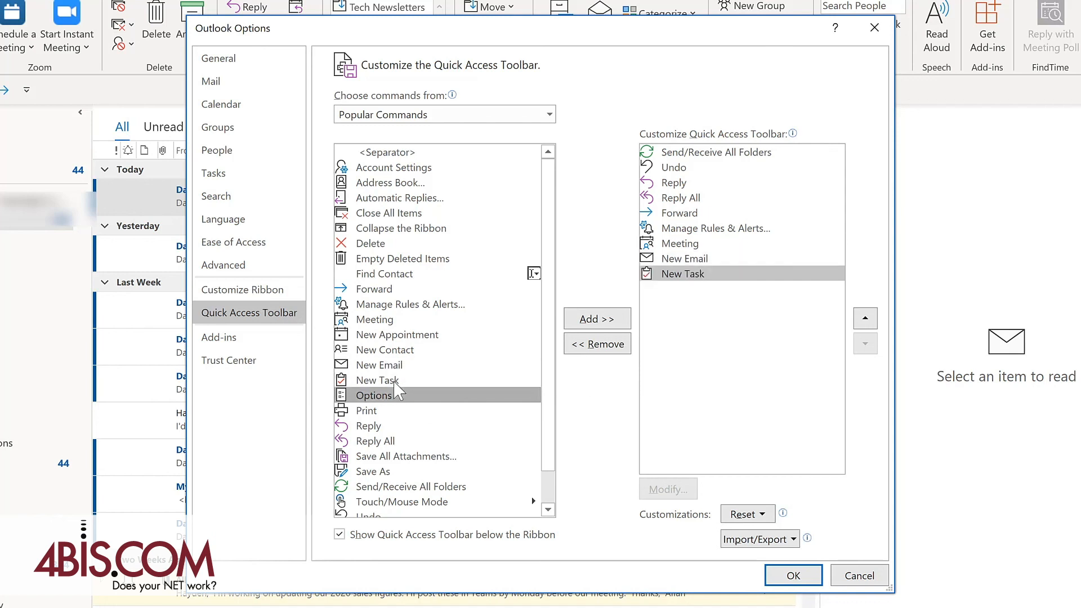
# Move New Email up two places in the Quick Access Toolbar order, directly above Manage Rules & Alerts.
pyautogui.click(549, 116)
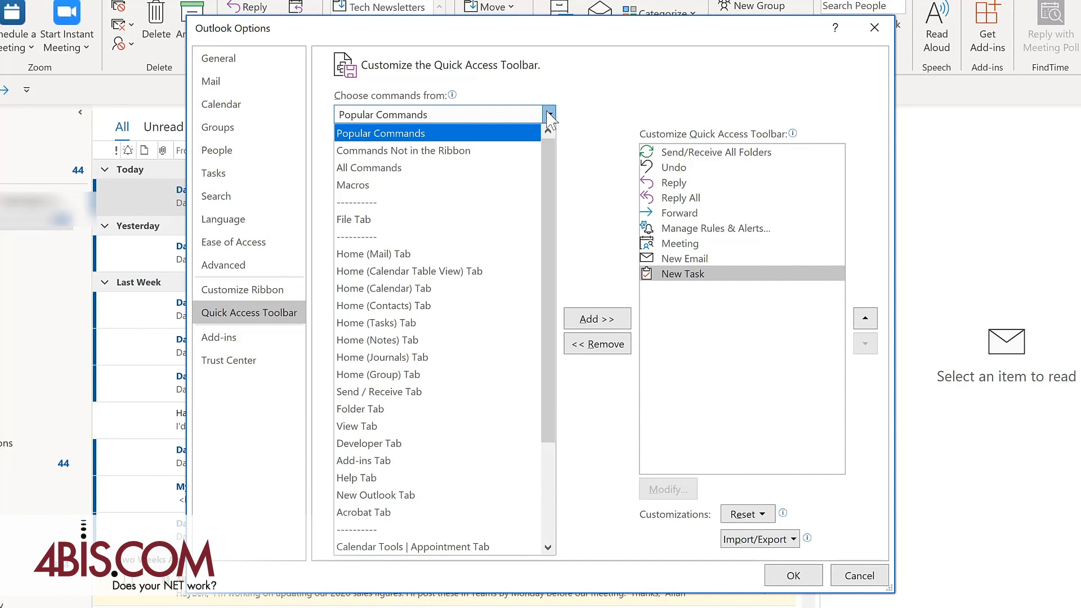
pyautogui.click(725, 261)
pyautogui.click(727, 260)
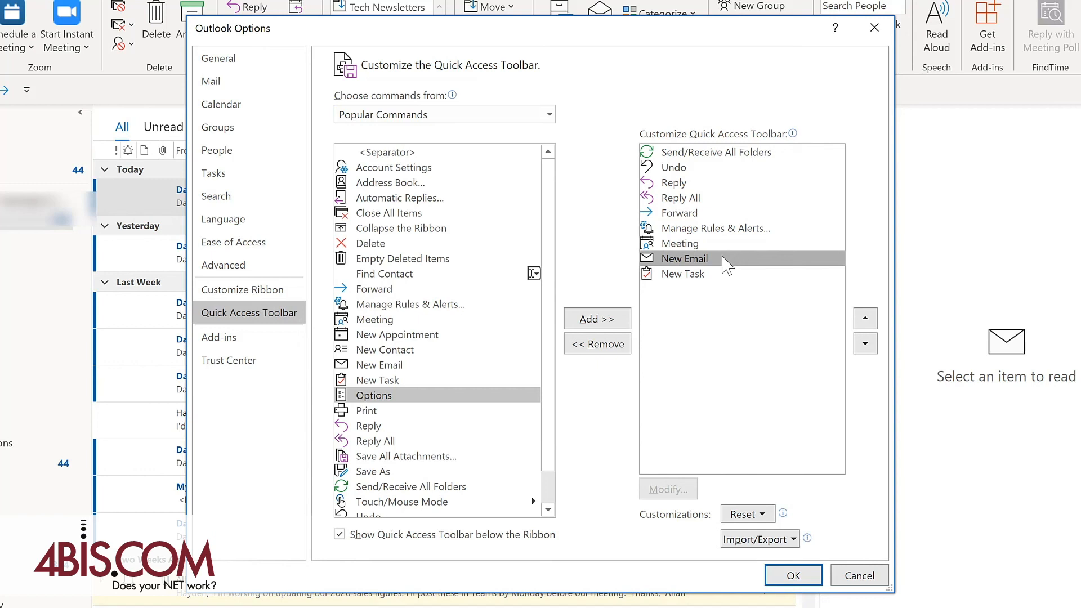
pyautogui.click(866, 319)
pyautogui.click(865, 319)
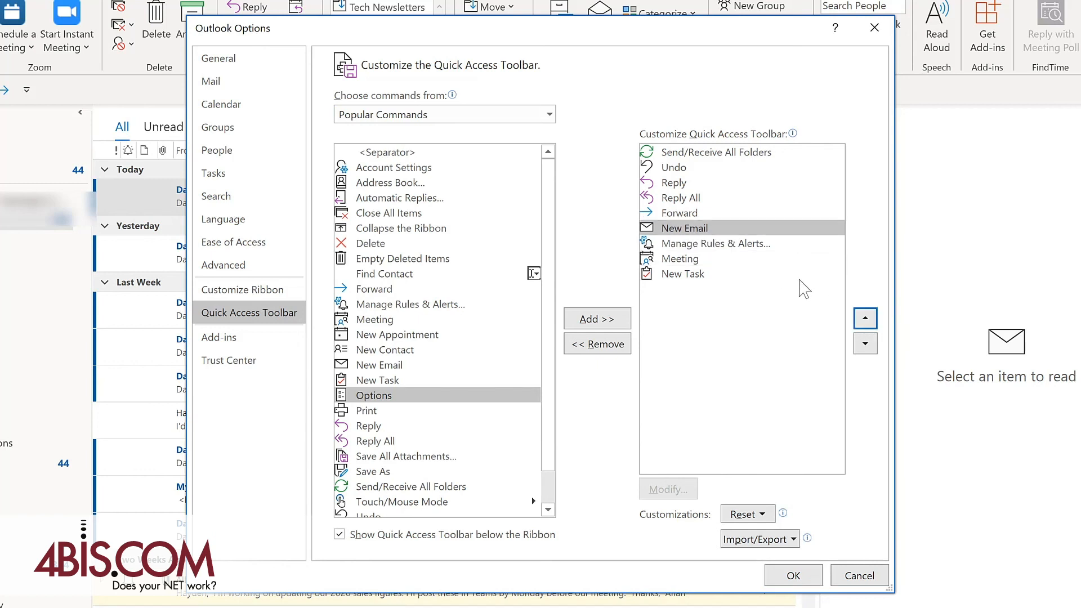